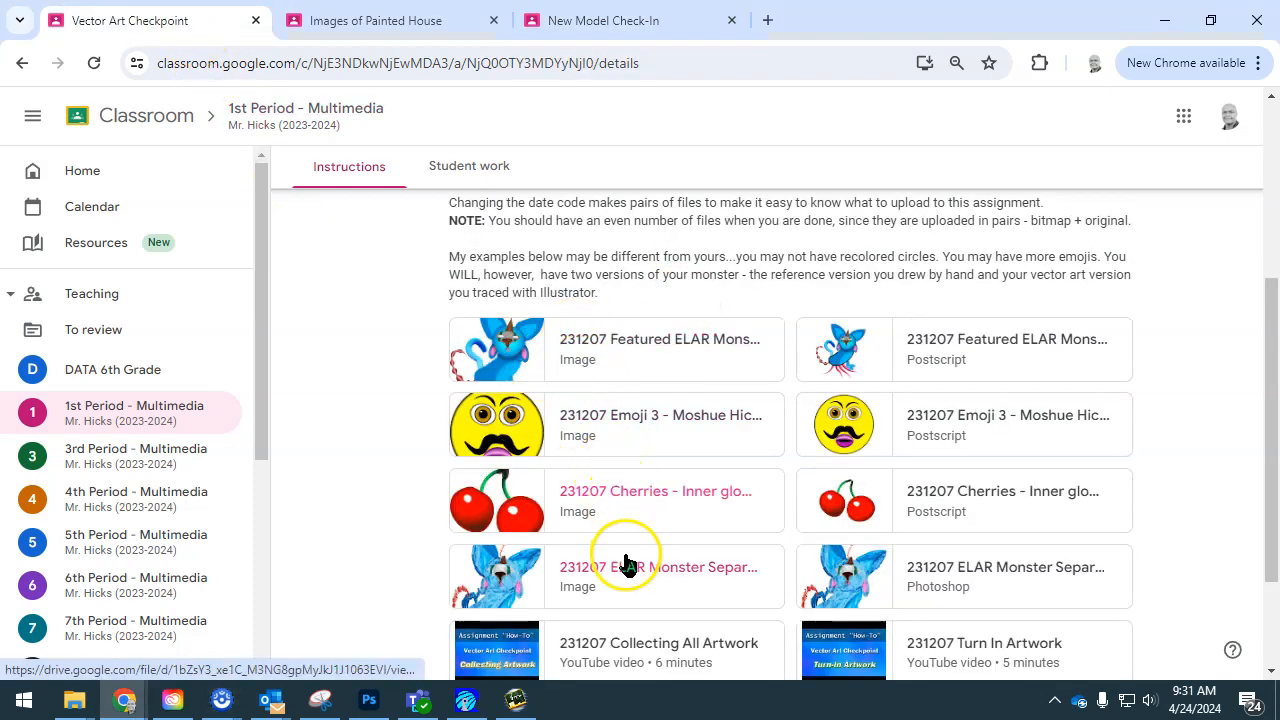
Download "231207 Cherries - Inner glow - Inflate - radial gradient.png" from the Vector Art Checkpoint assignment and show it in its folder
click(628, 500)
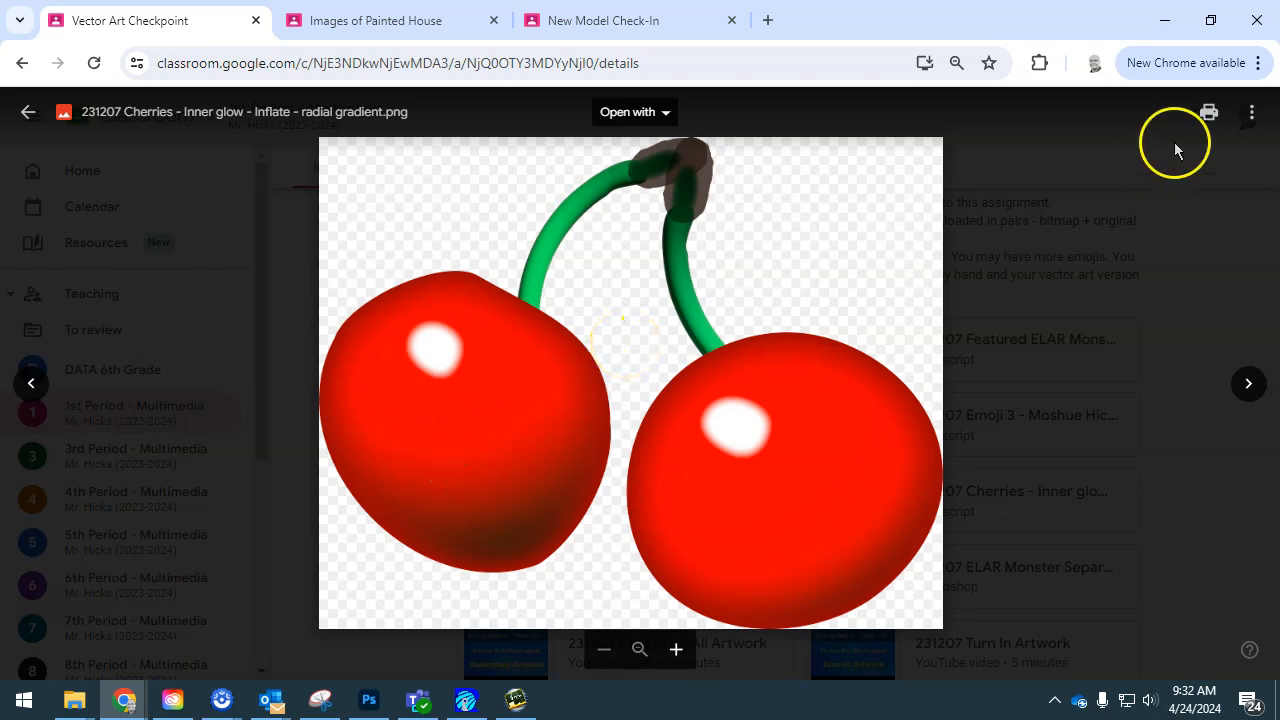
click(1252, 112)
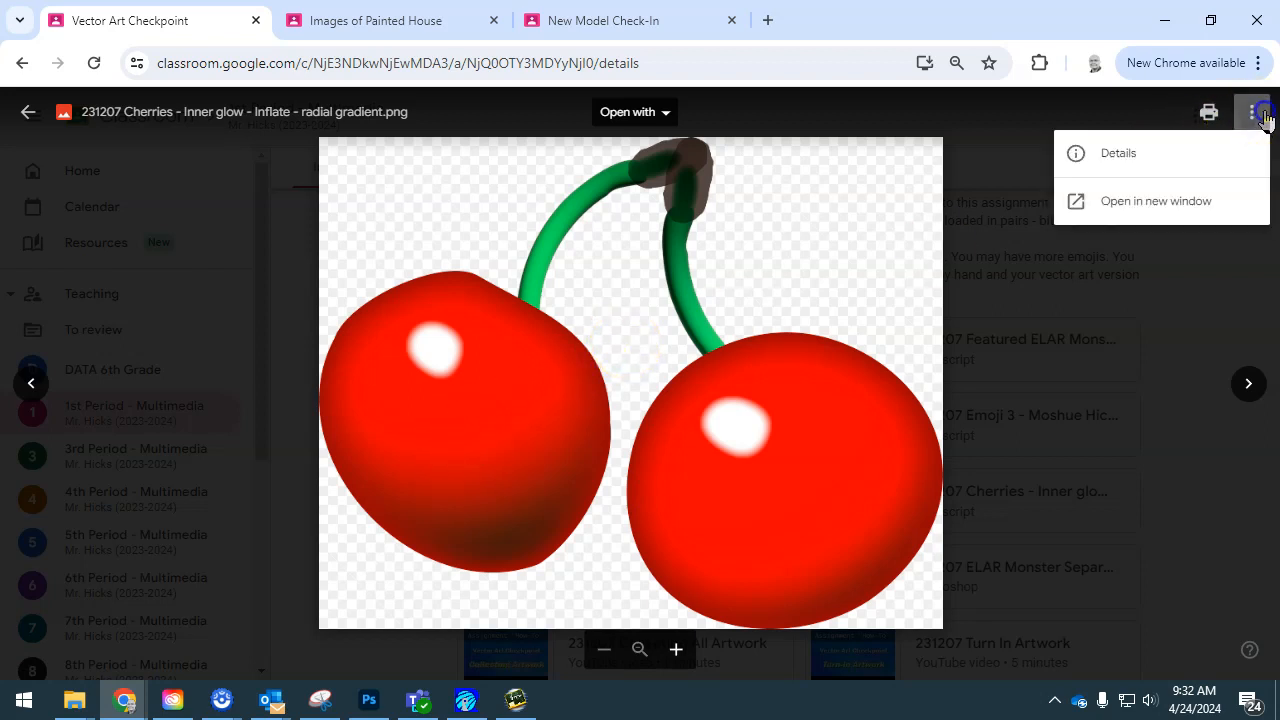
click(1126, 200)
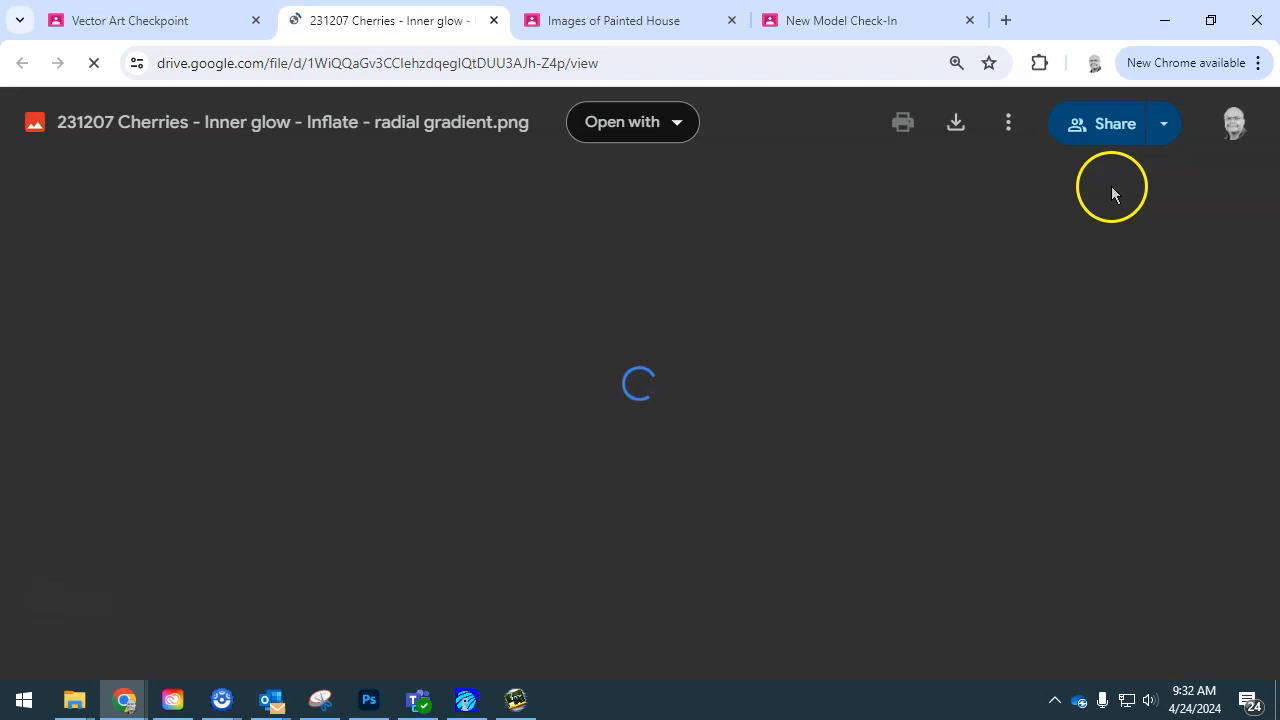
click(958, 123)
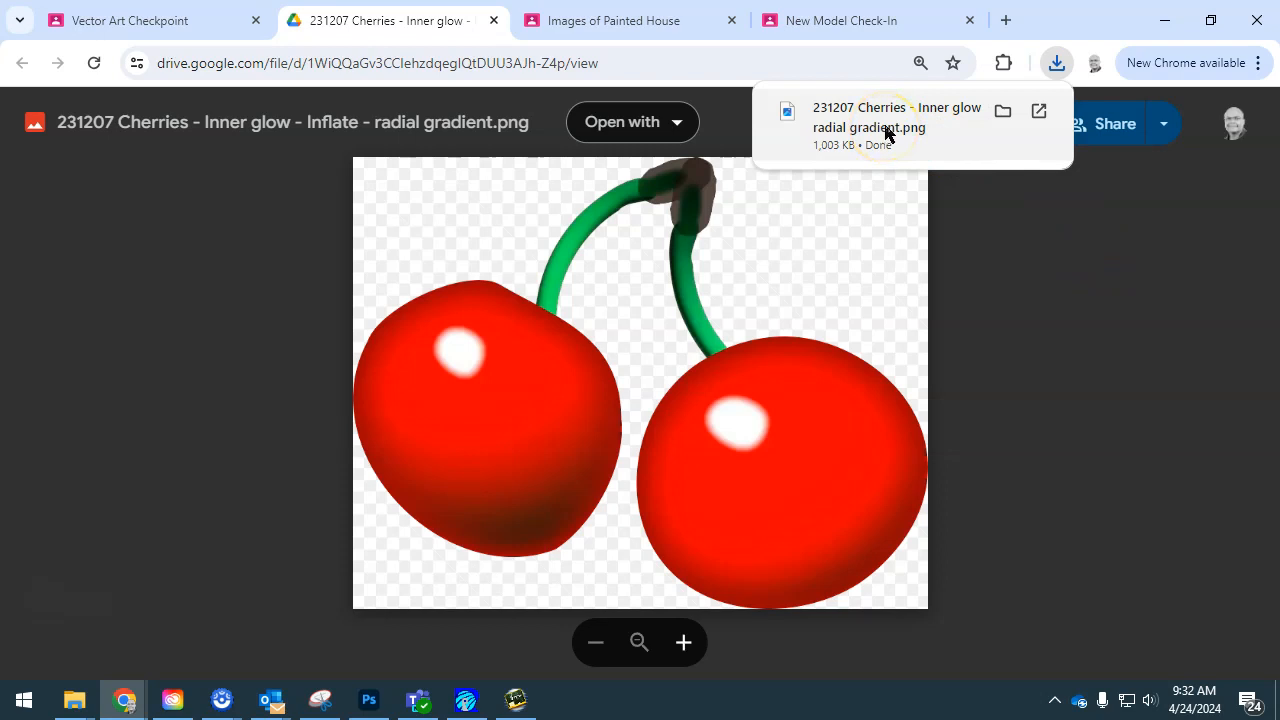
click(1002, 110)
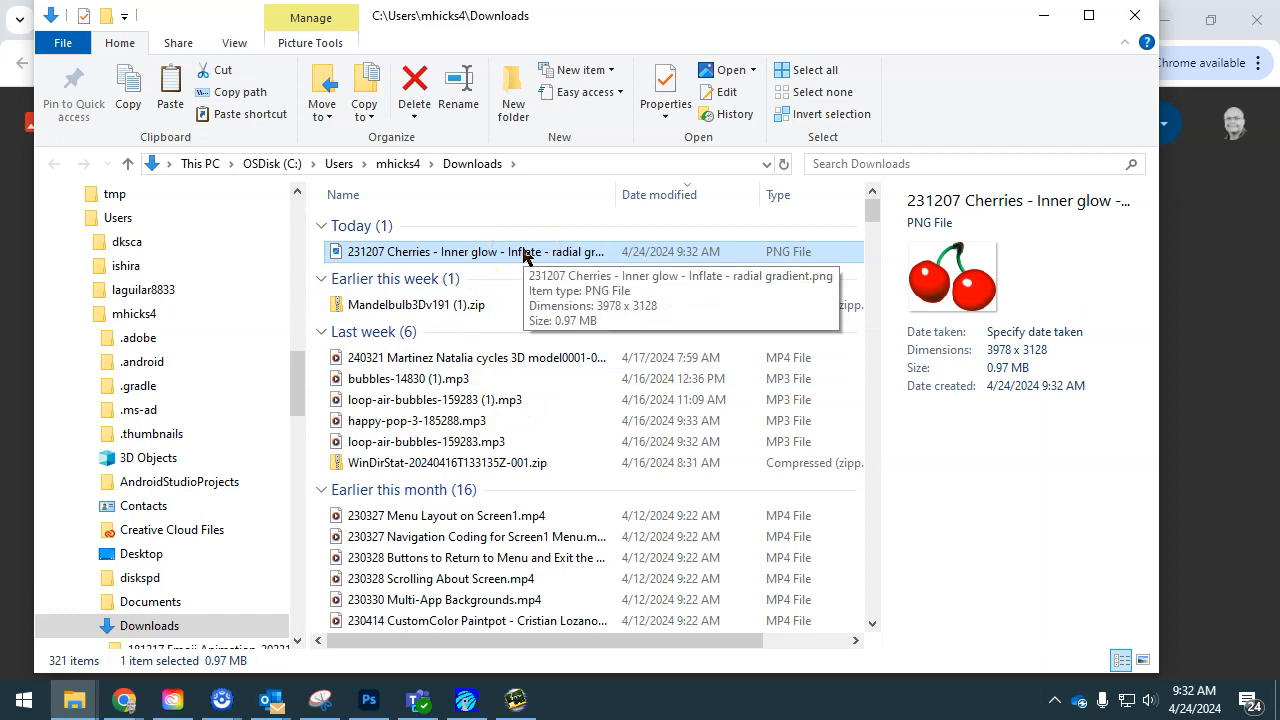
click(1040, 17)
Examine the Dimension simple house image in Images of Painted House and the painted Follow Me shape pattern in New Model Check-In
click(634, 21)
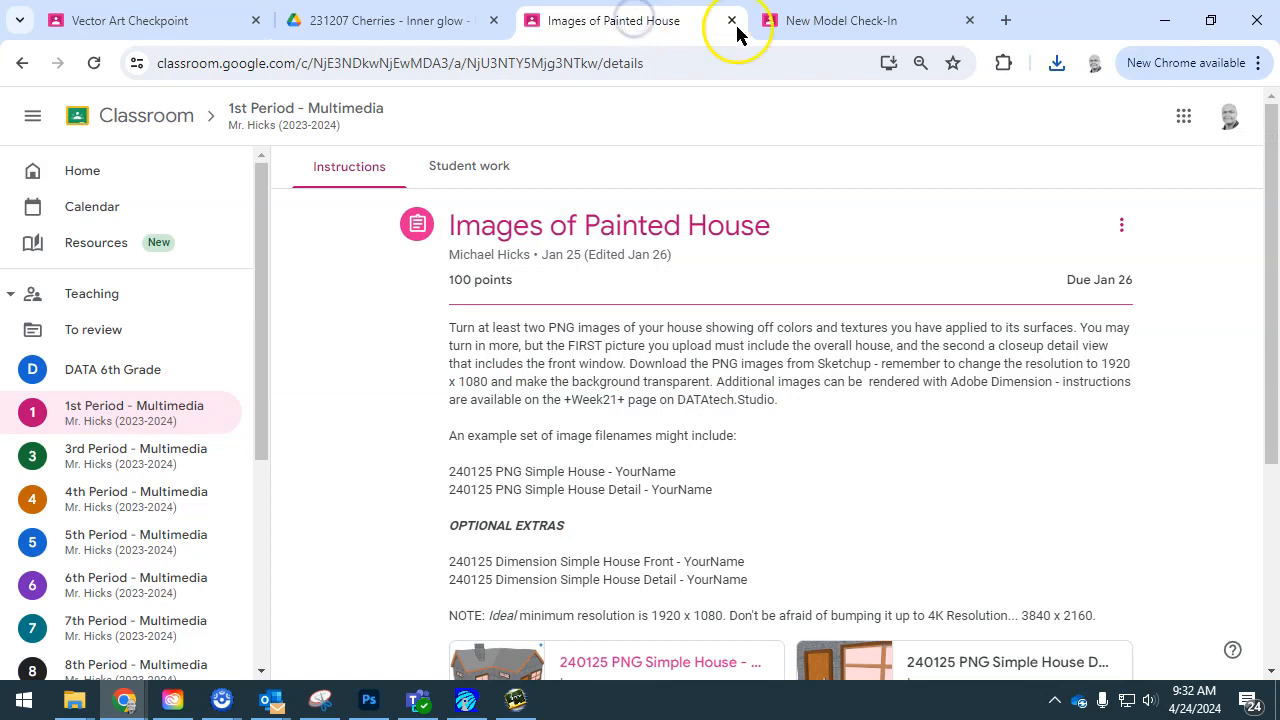
scroll(843, 513, down, 3)
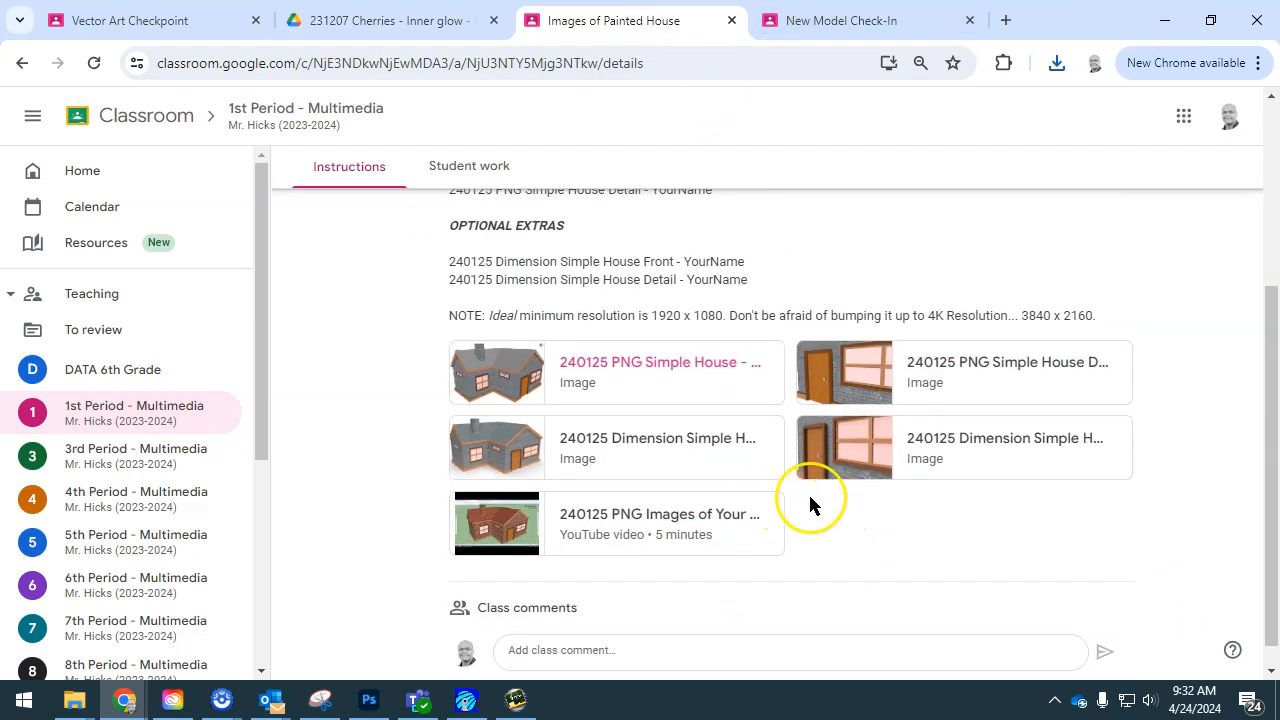
click(603, 436)
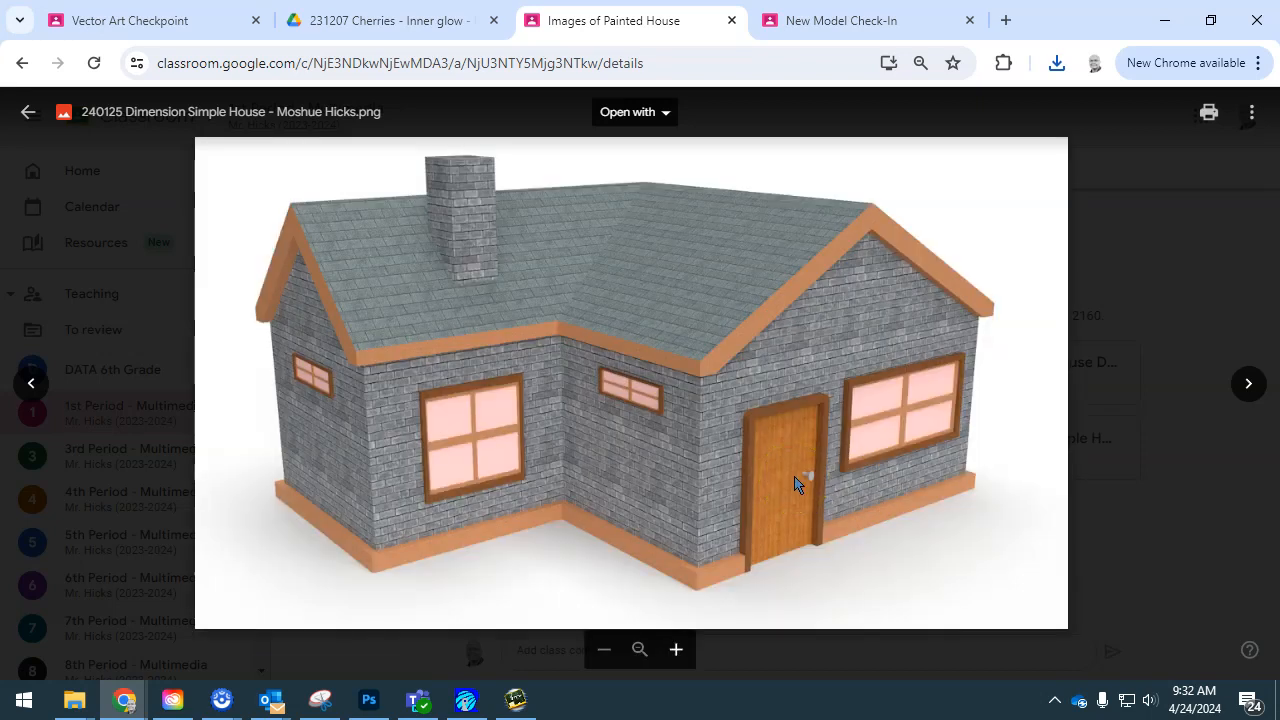
click(845, 24)
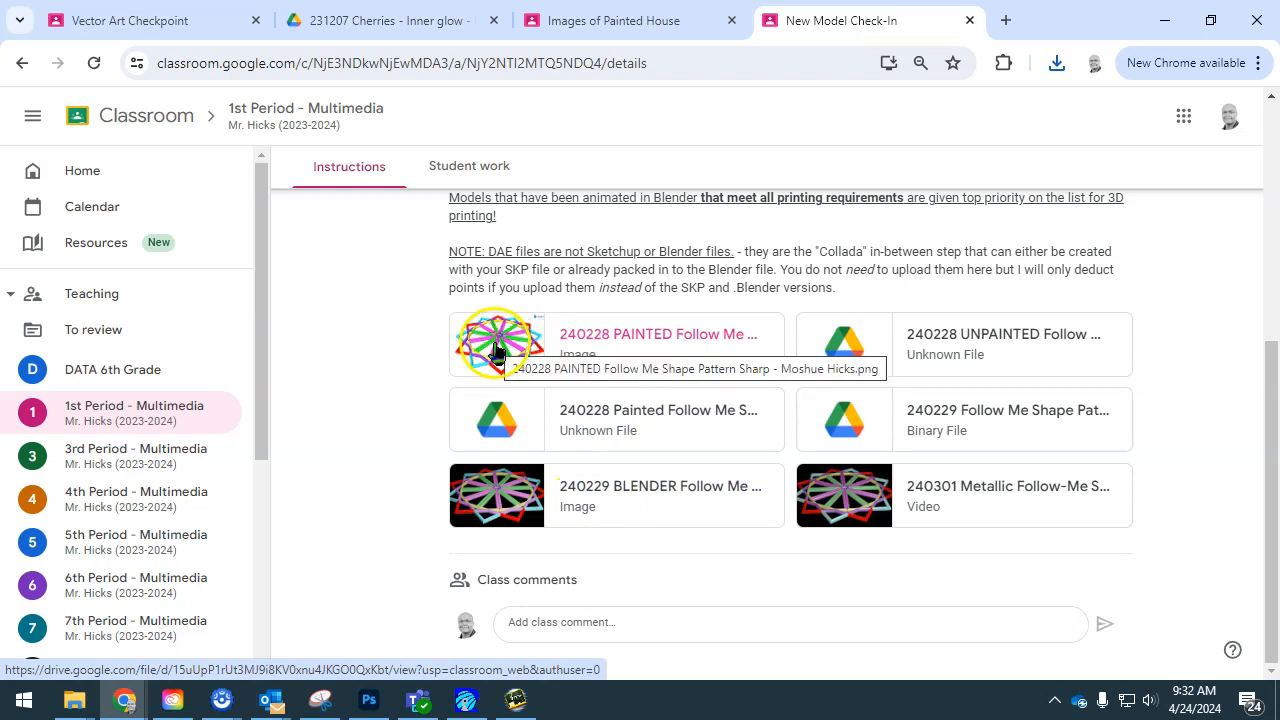
click(611, 347)
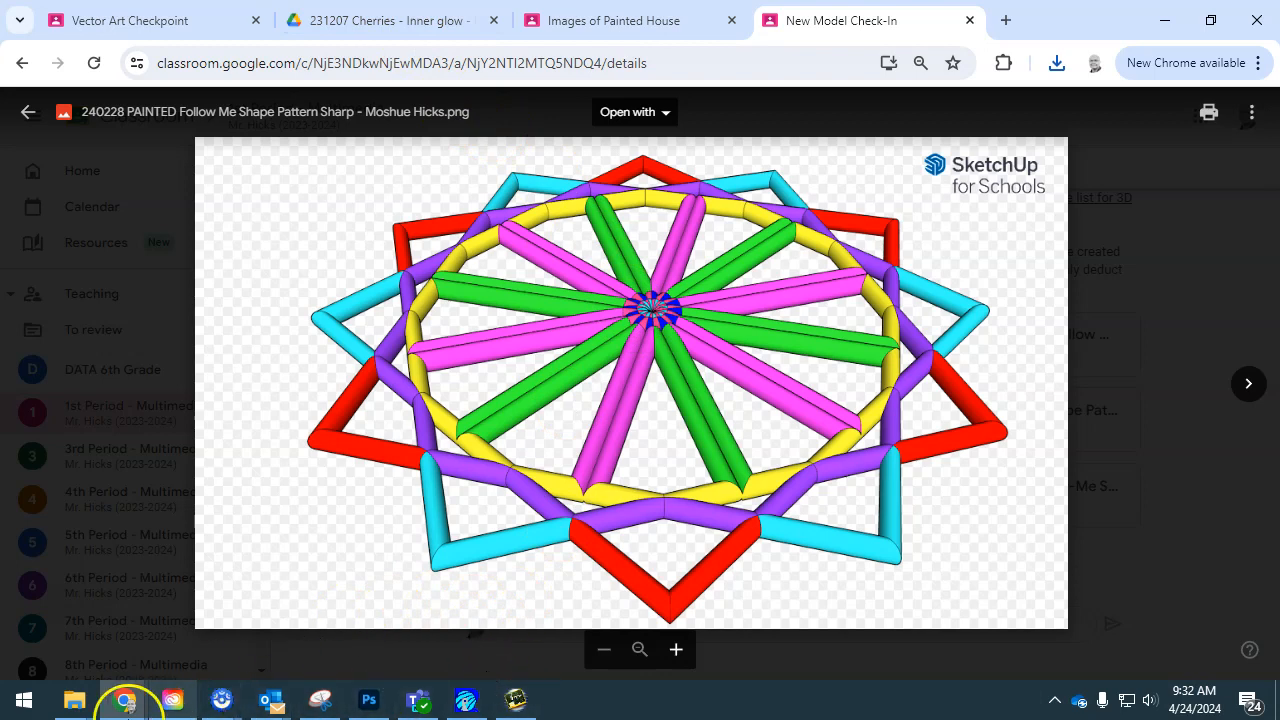
Open the downloaded cherries PNG from the Downloads folder in Photoshop
mouse_move(80, 705)
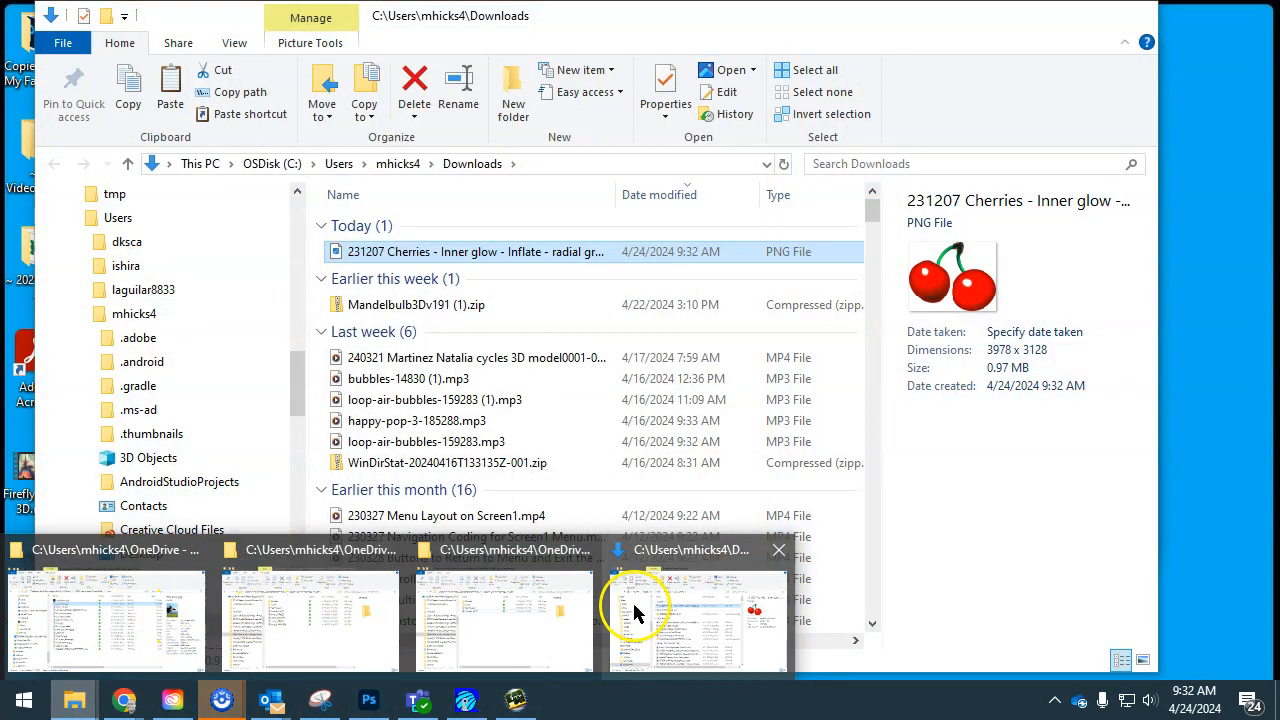
click(640, 602)
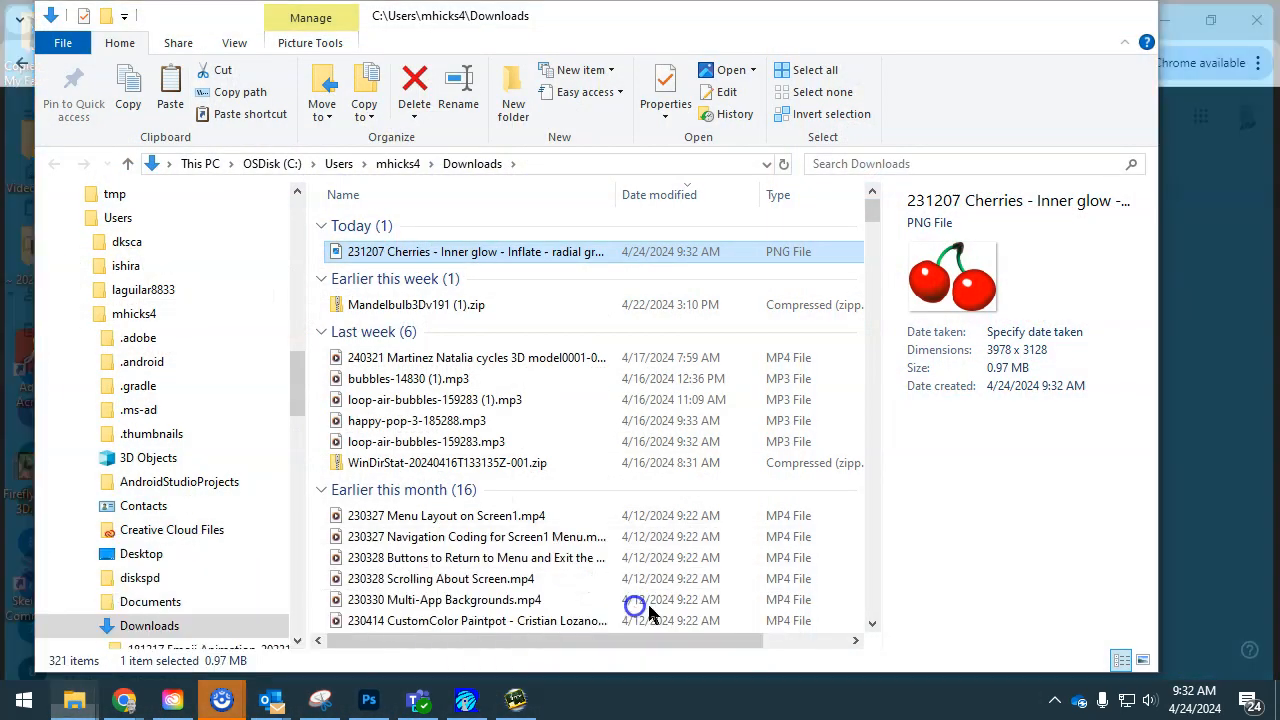
click(403, 257)
right_click(403, 258)
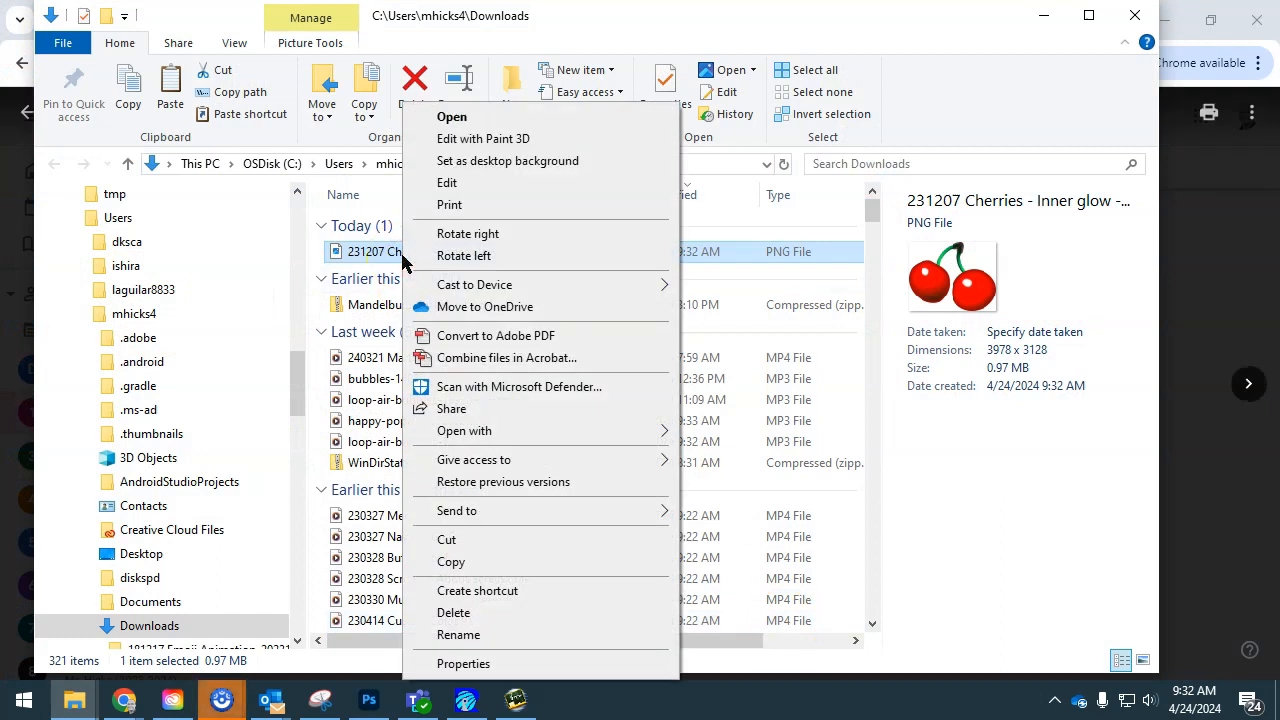
mouse_move(475, 430)
click(758, 457)
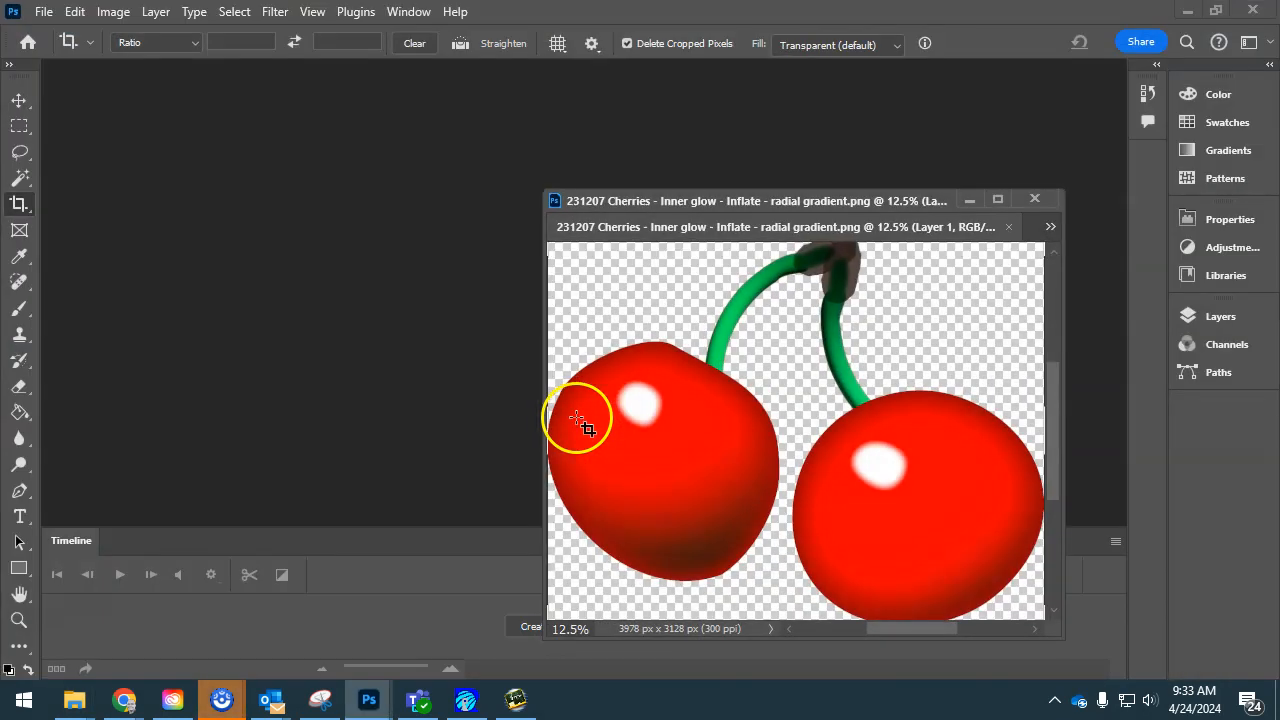
Dock the floating cherries document into the main workspace and show its layers
click(996, 198)
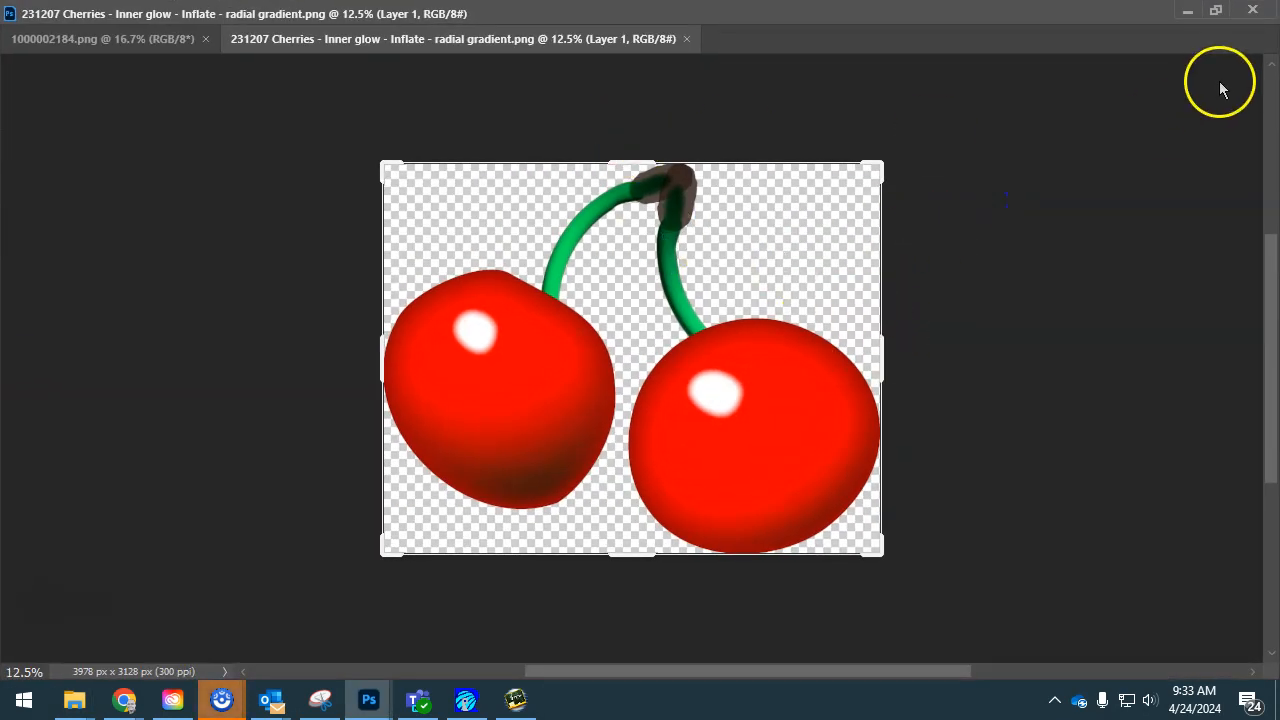
click(1212, 10)
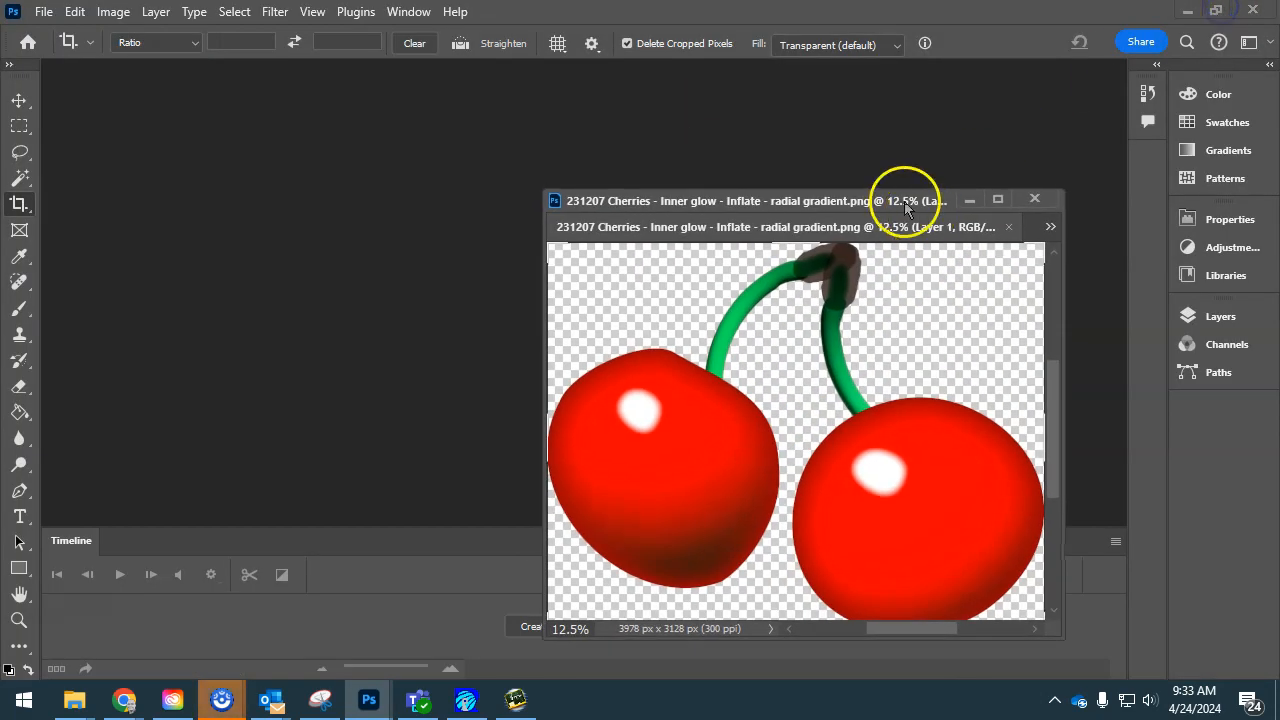
drag(808, 207, 451, 77)
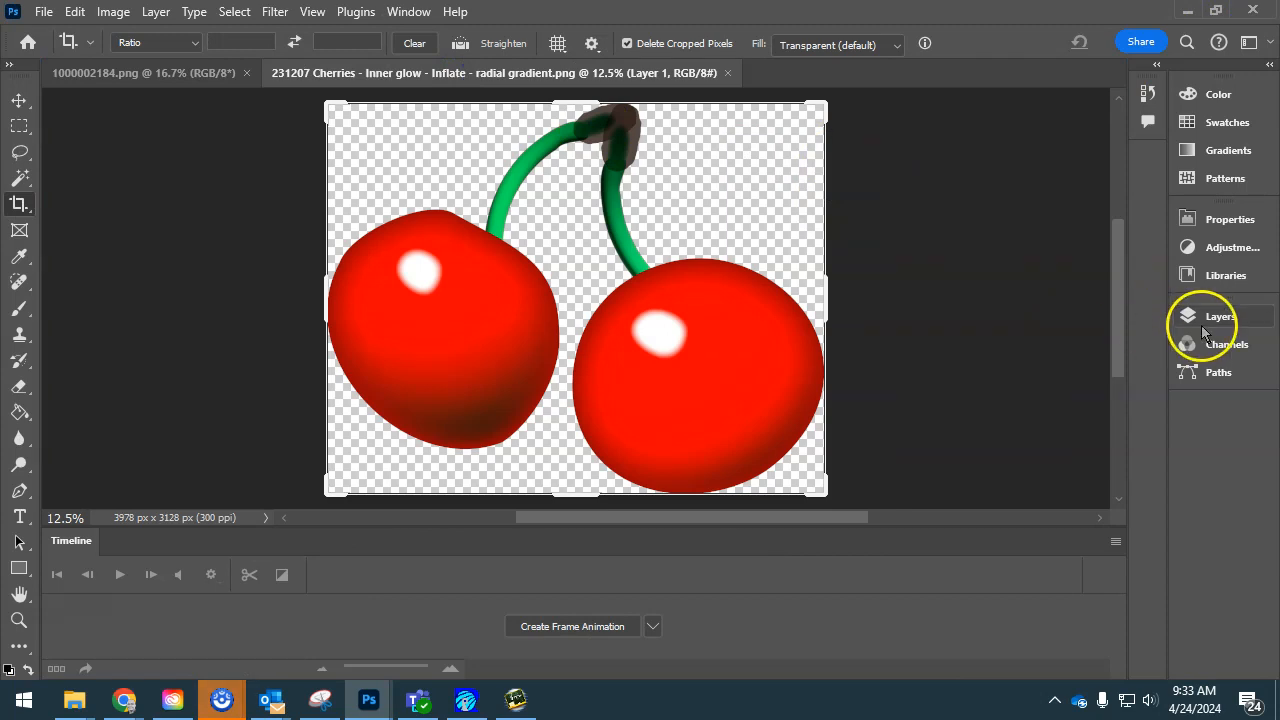
click(1203, 322)
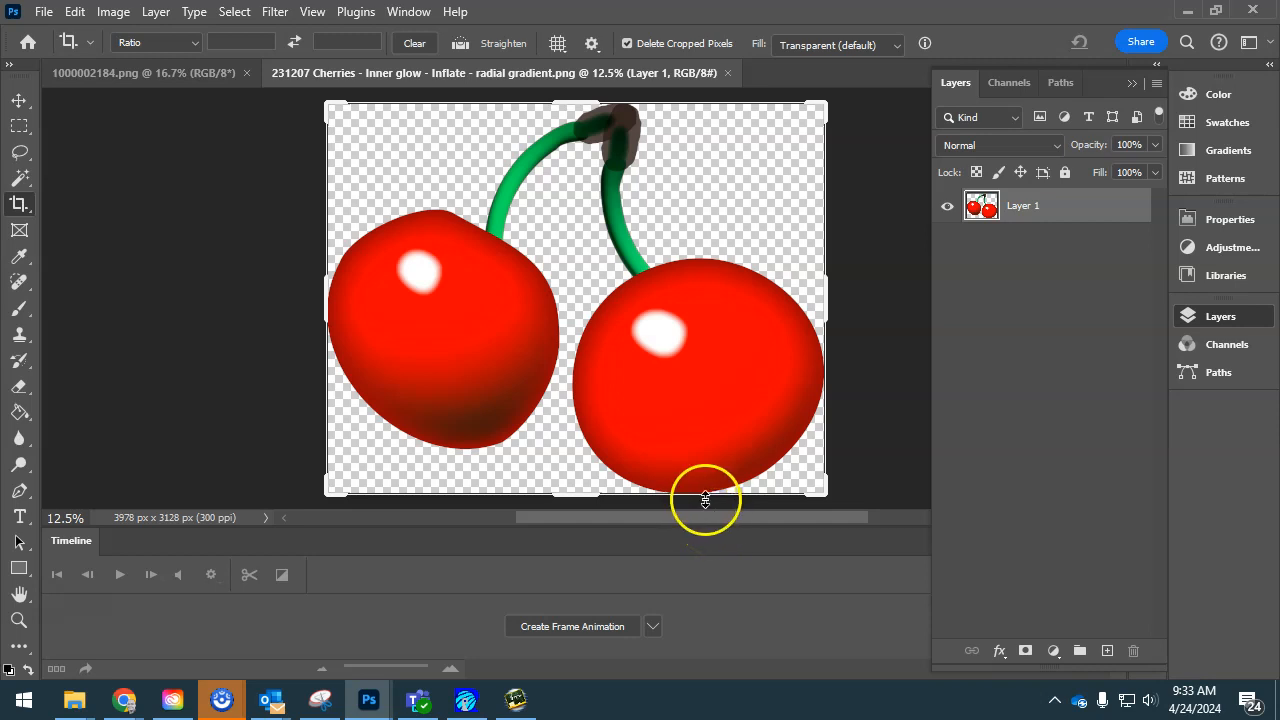
Crop the cherries image to a 1 : 1 (Square) canvas about 4422 px wide, with transparent margin around the cherries
key(ctrl+minus)
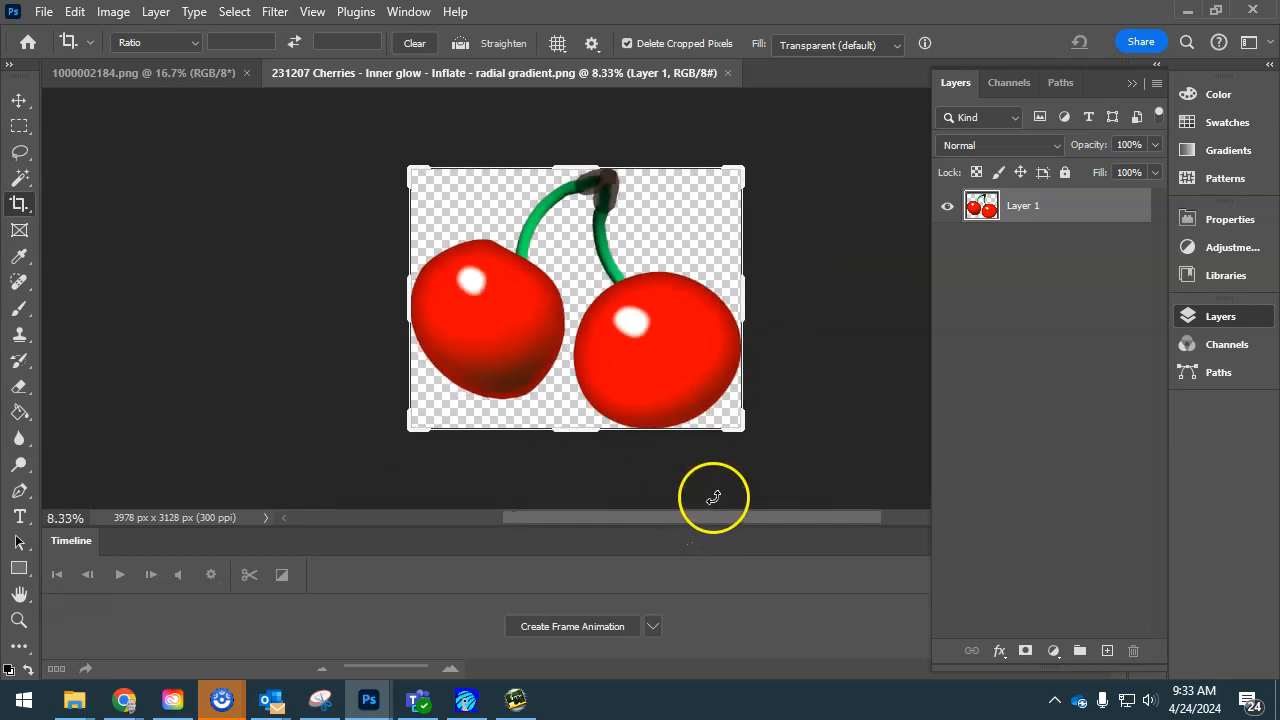
click(196, 47)
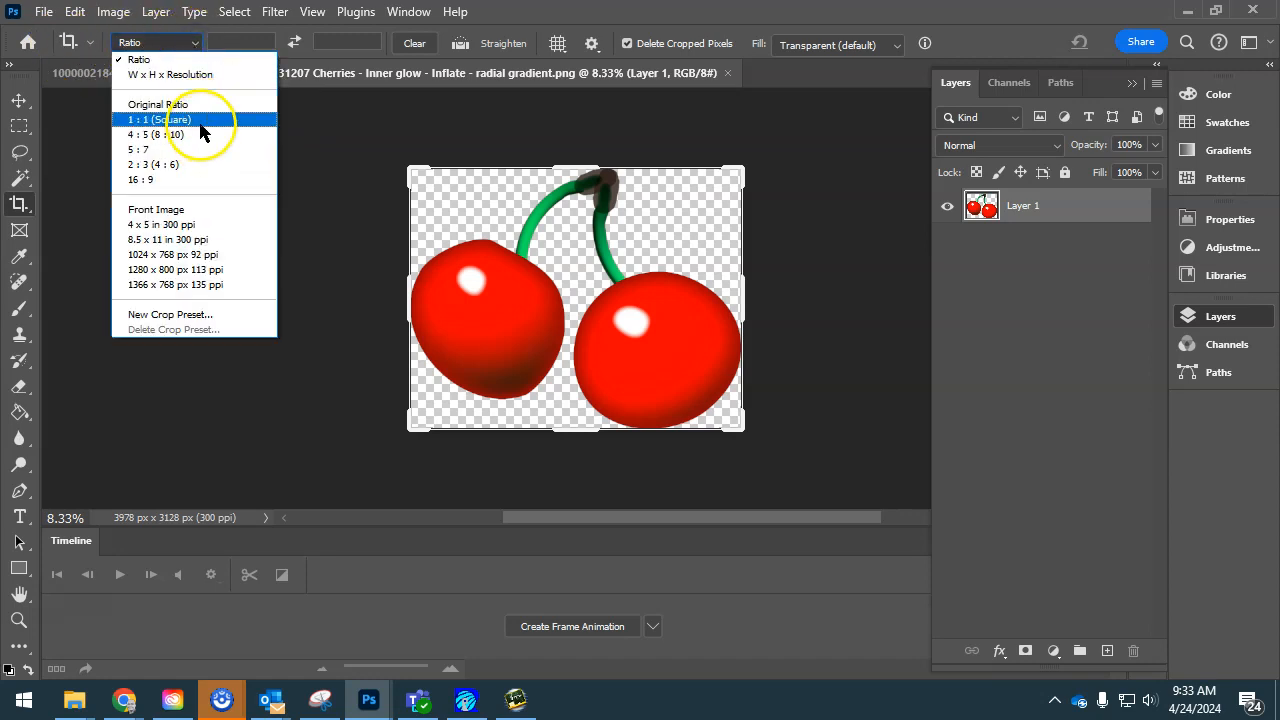
click(199, 121)
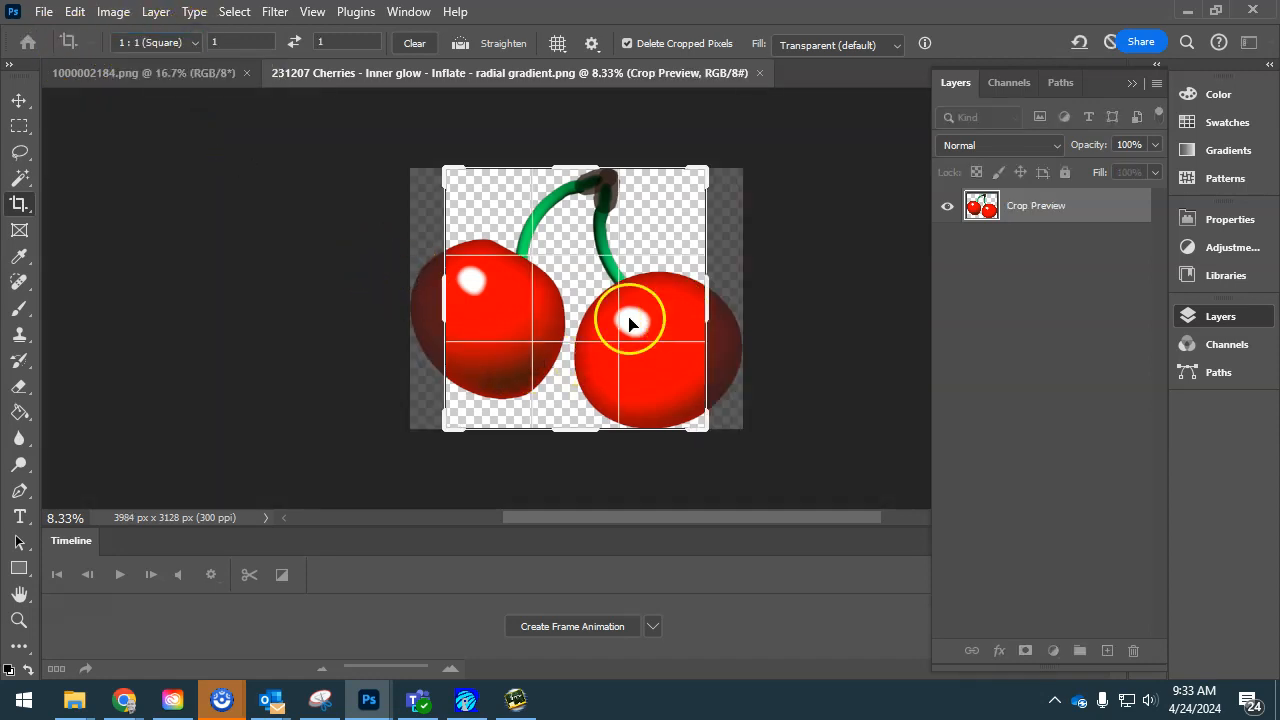
drag(449, 437, 418, 455)
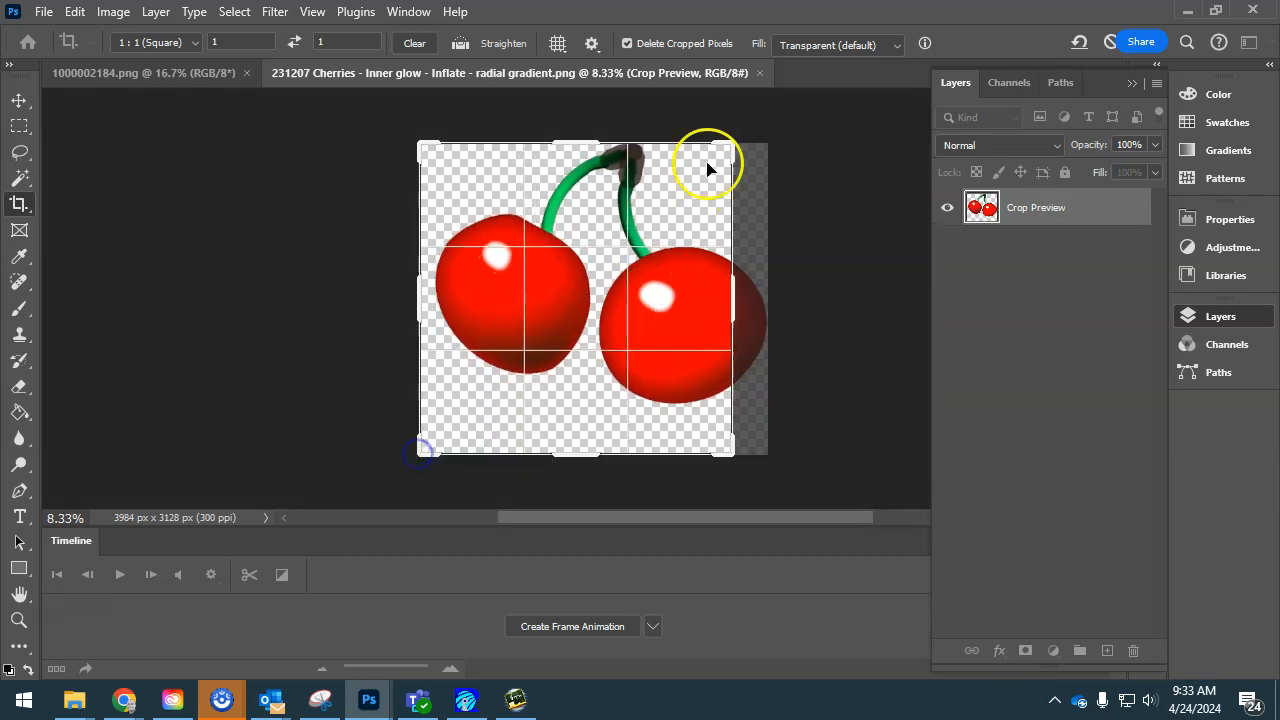
drag(722, 143, 757, 122)
drag(757, 477, 770, 492)
drag(390, 481, 387, 484)
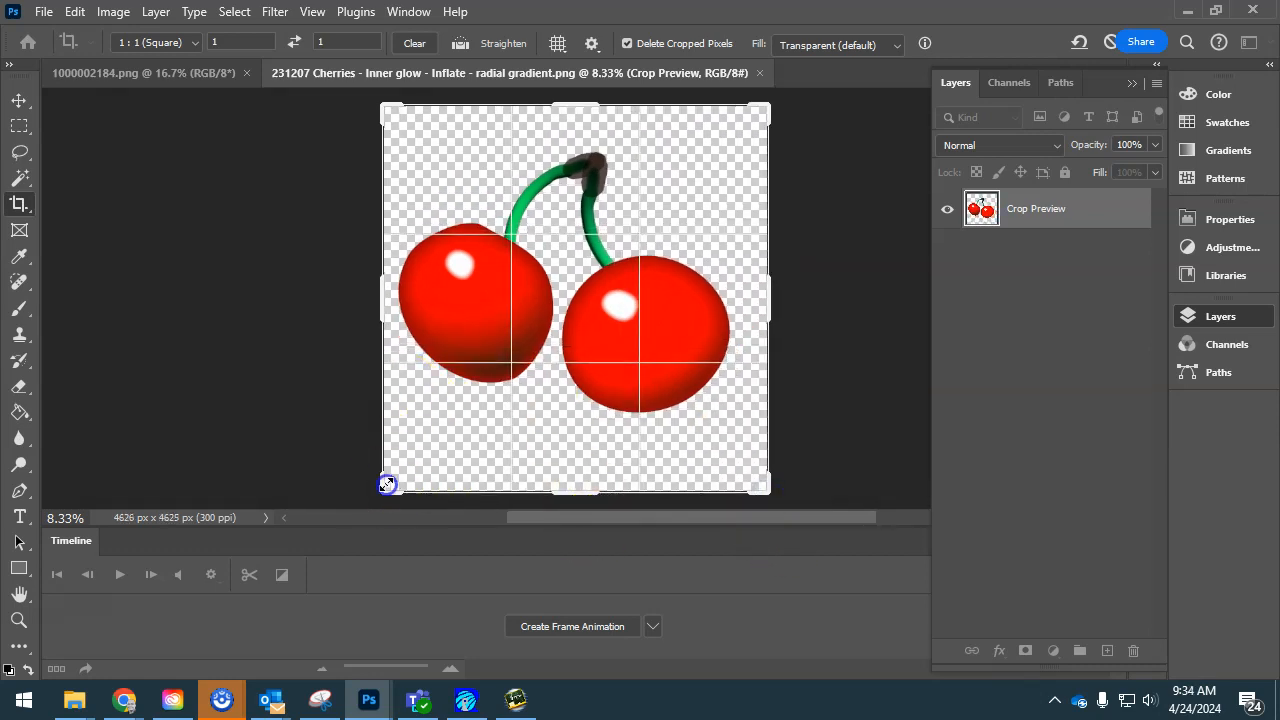
drag(766, 106, 756, 113)
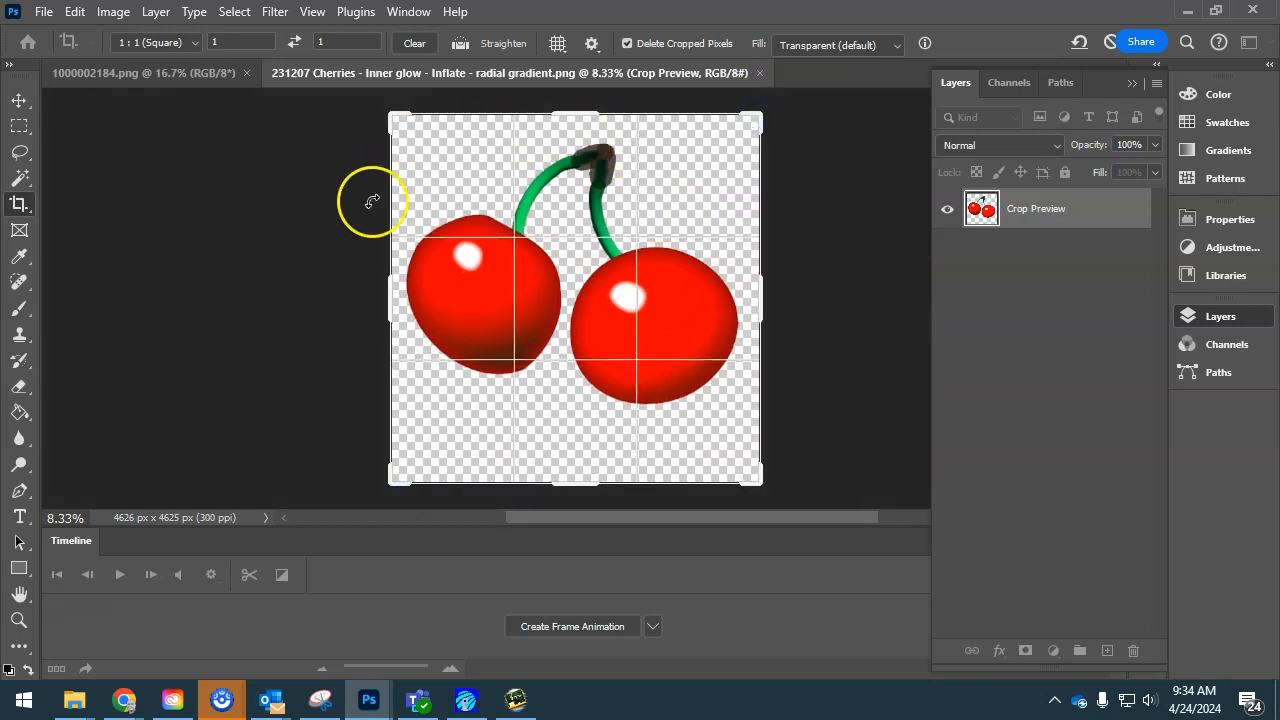
drag(601, 328, 603, 346)
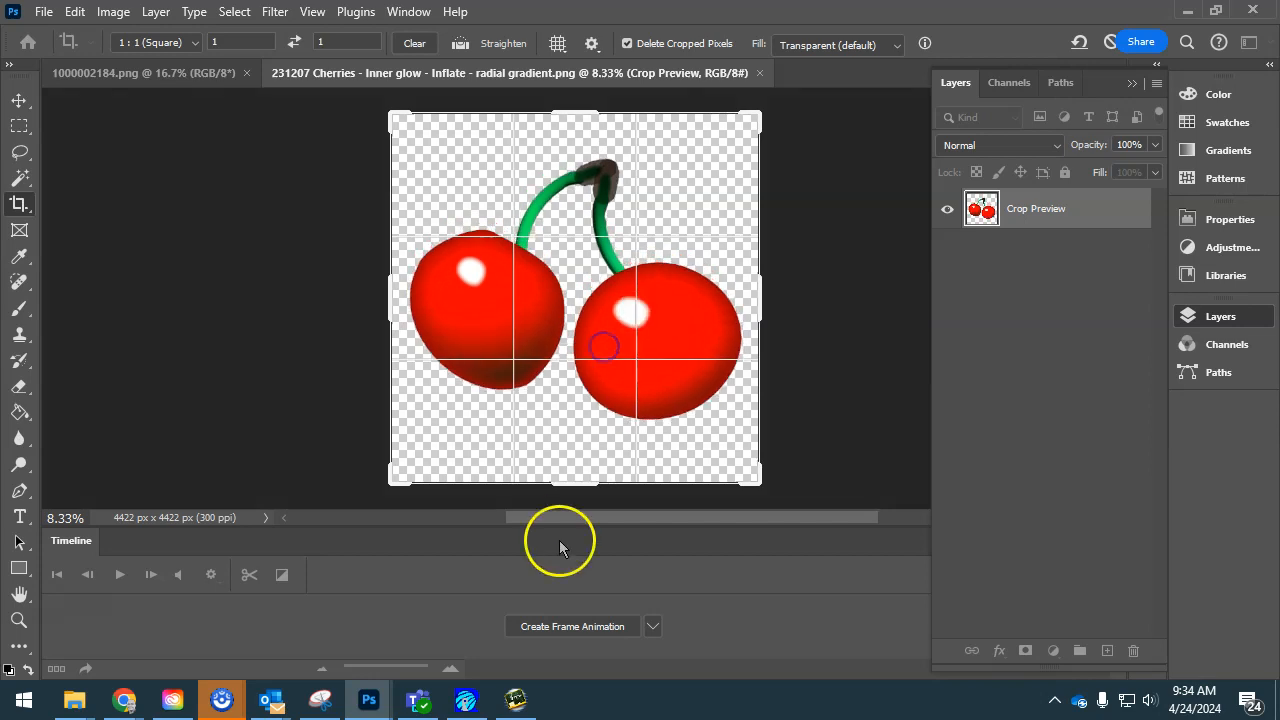
double_click(726, 428)
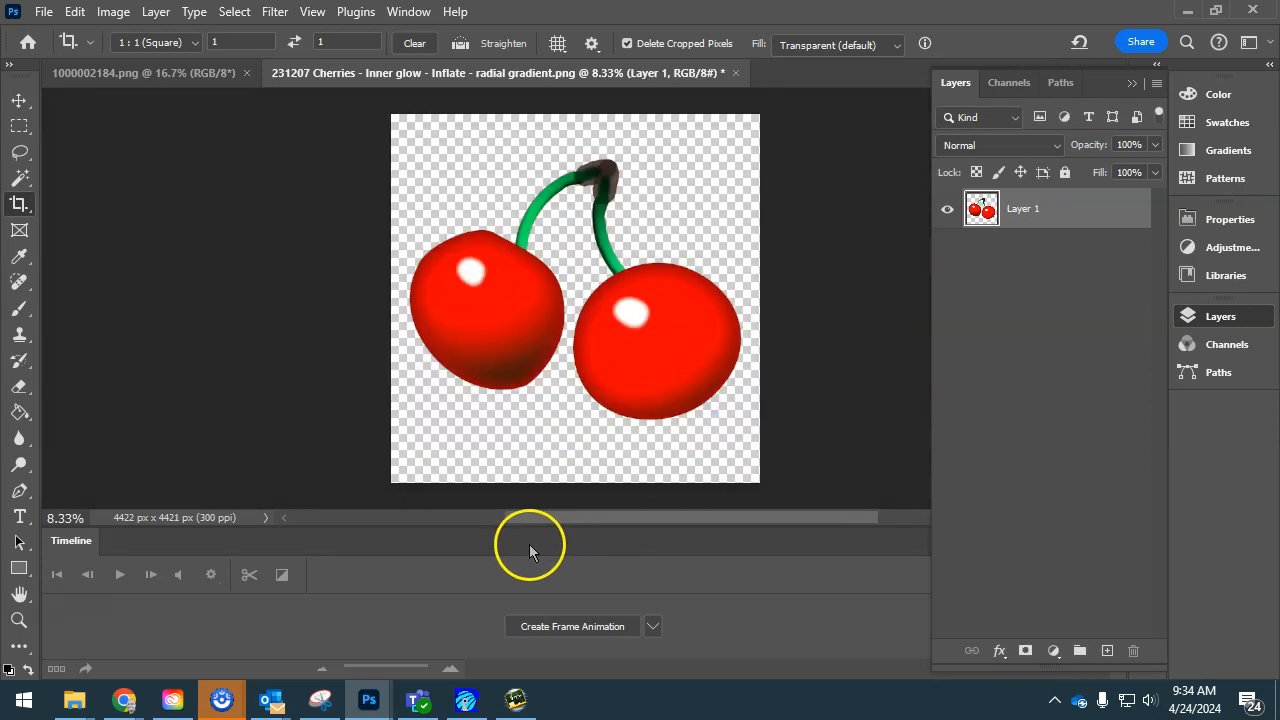
Add a new layer beneath the cherries layer and fill it with solid red using the Paint Bucket
click(1105, 652)
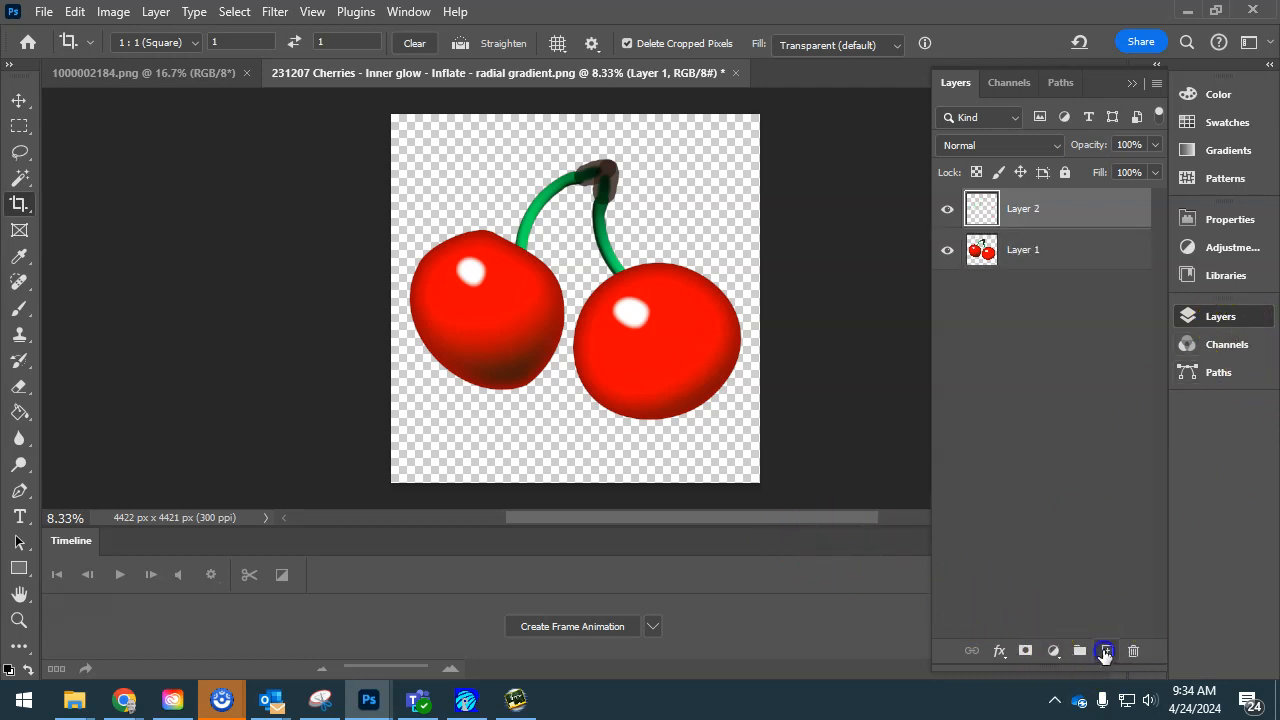
drag(1046, 203, 1026, 268)
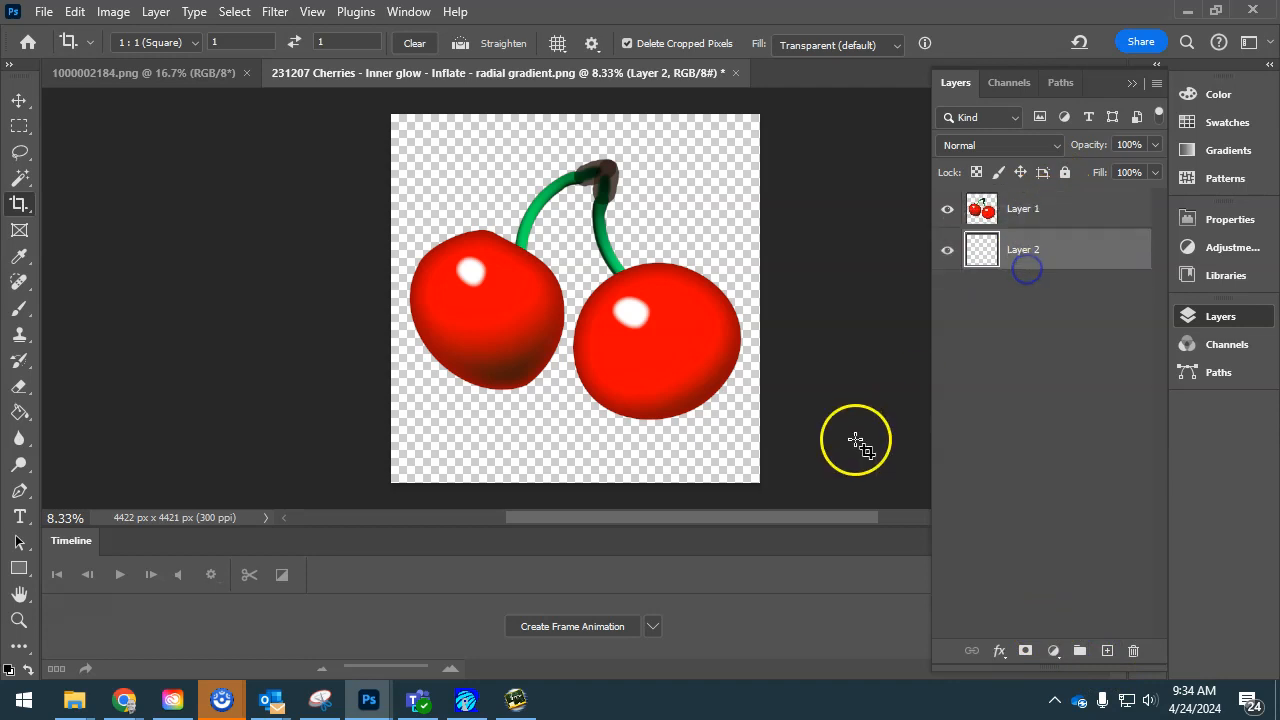
mouse_move(19, 412)
mouse_down()
mouse_move(24, 428)
mouse_move(75, 432)
mouse_up()
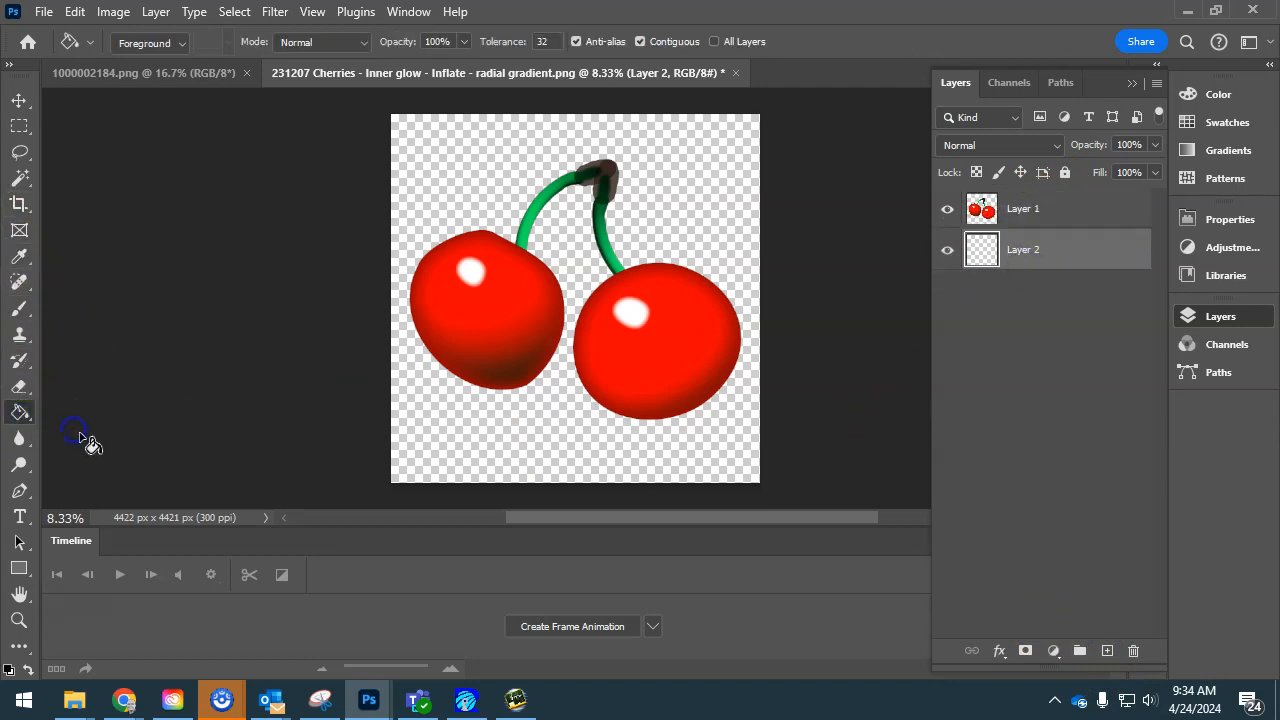
click(420, 391)
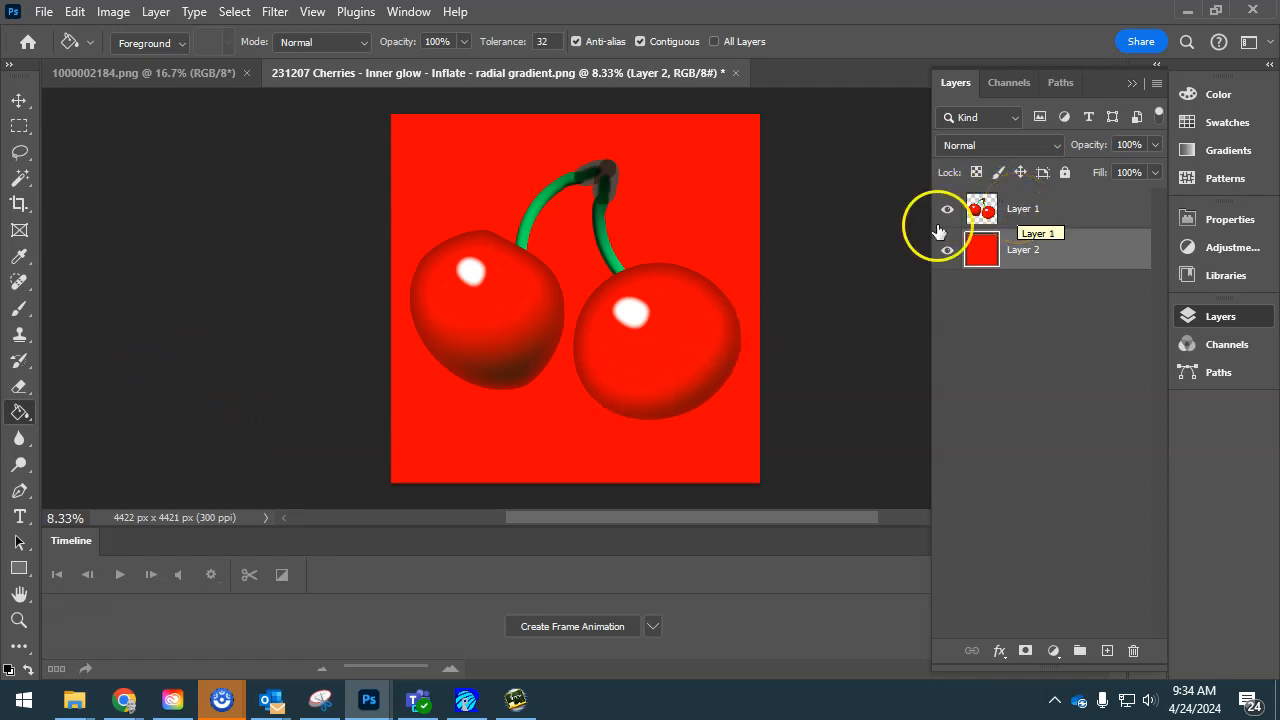
Set the foreground colour to black (000000) and fill Layer 2 behind the cherries with it using the Paint Bucket
scroll(18, 494, down, 1)
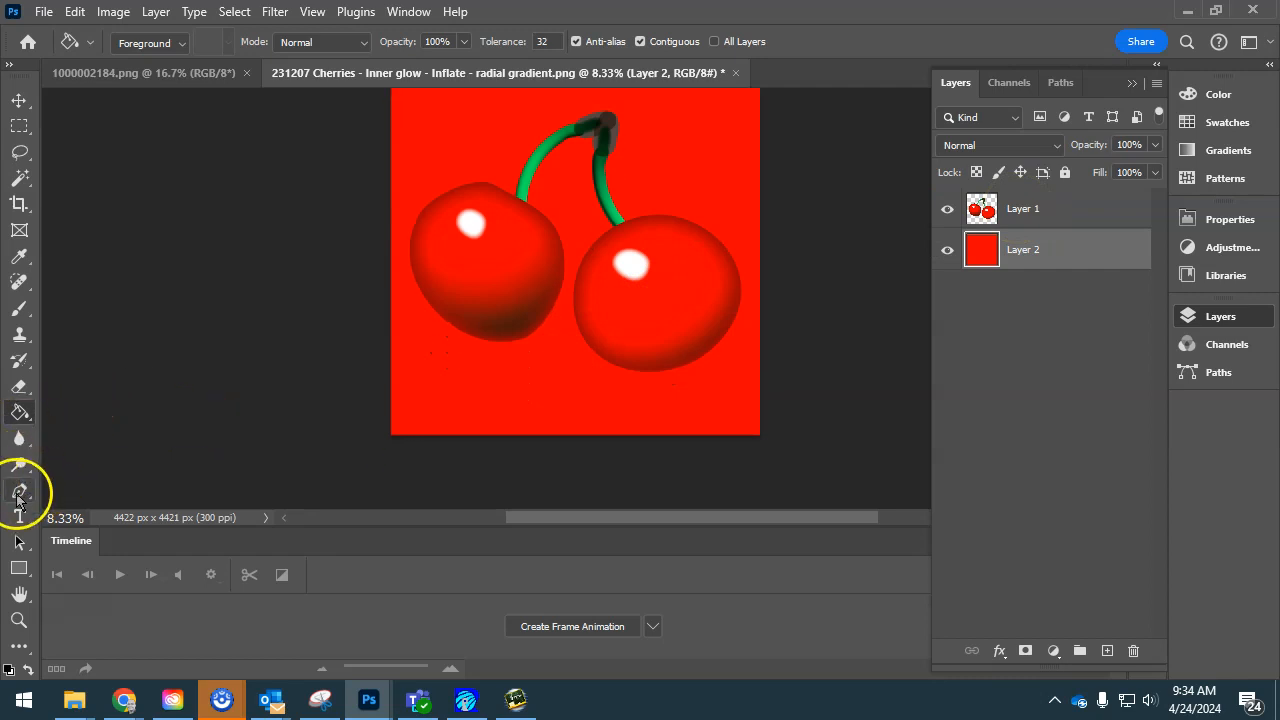
scroll(18, 500, up, 1)
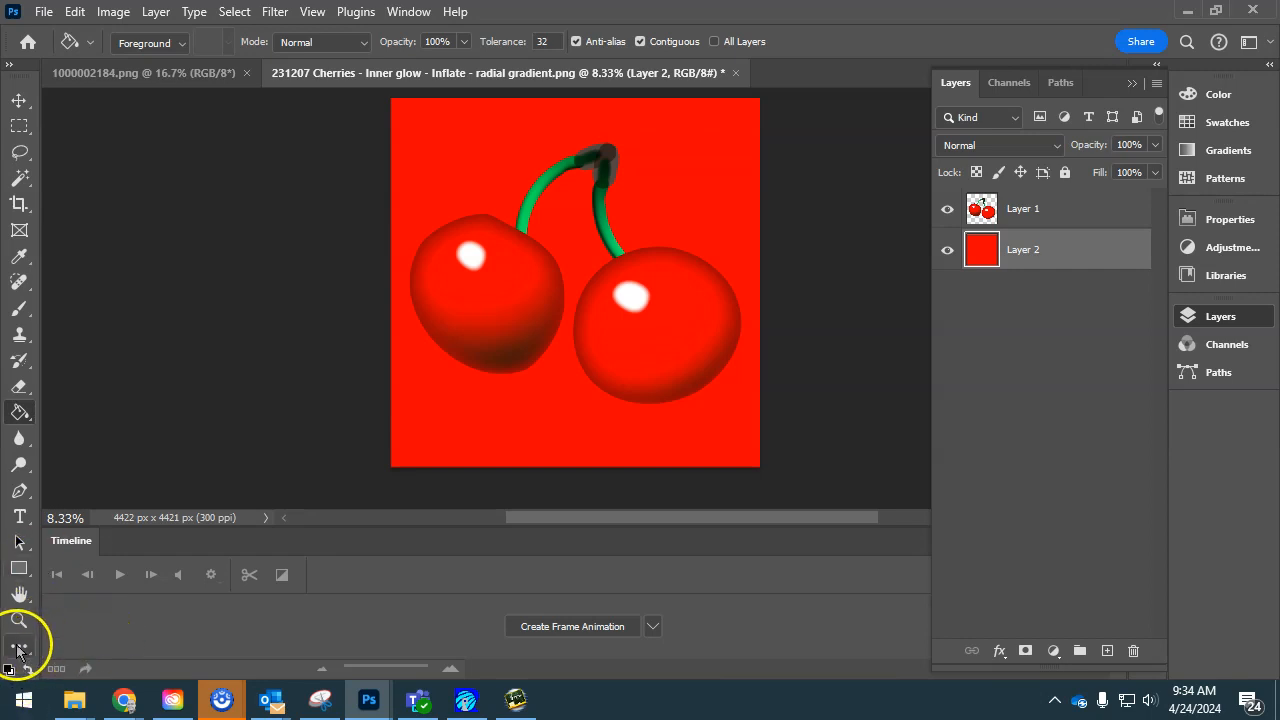
click(18, 648)
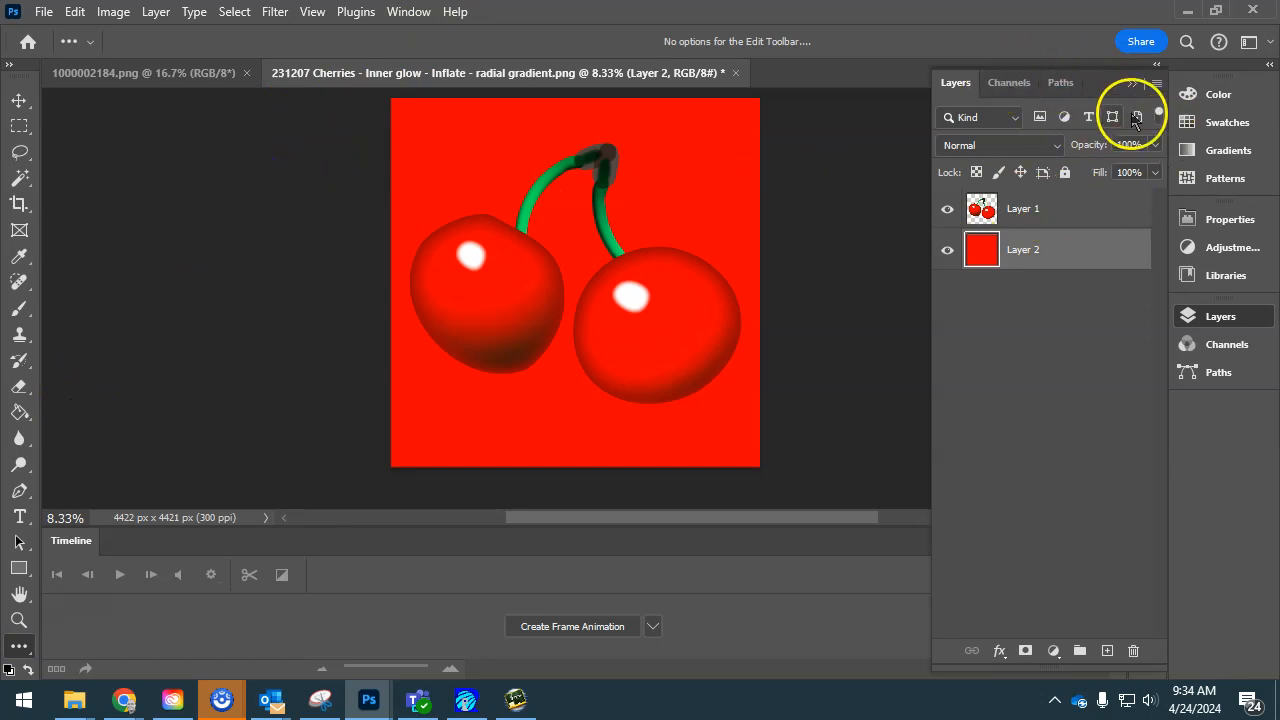
click(1210, 95)
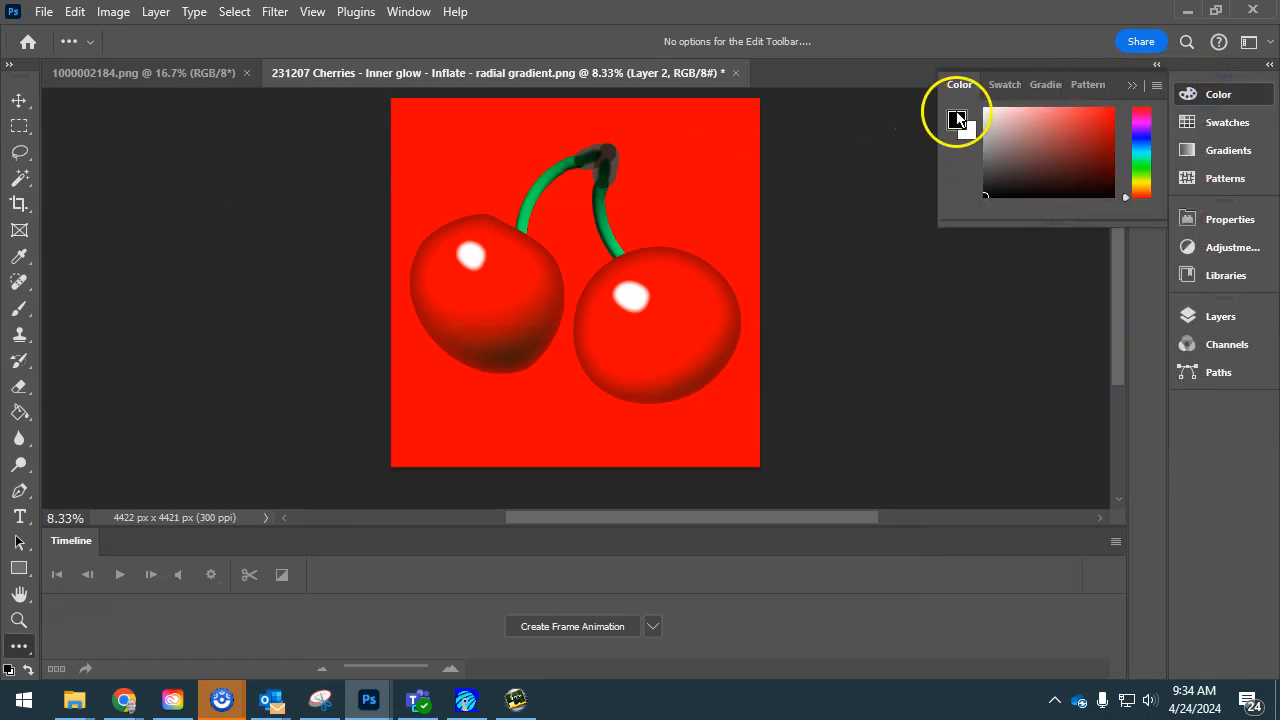
click(958, 120)
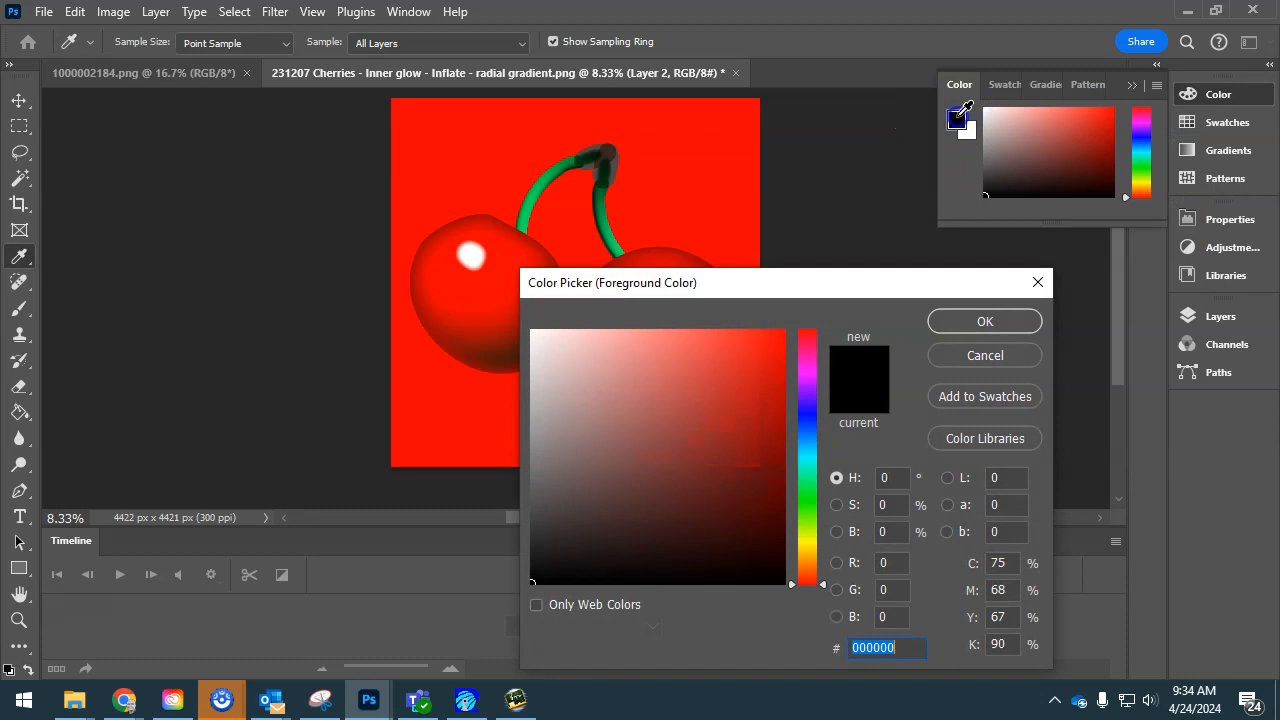
drag(755, 378, 799, 601)
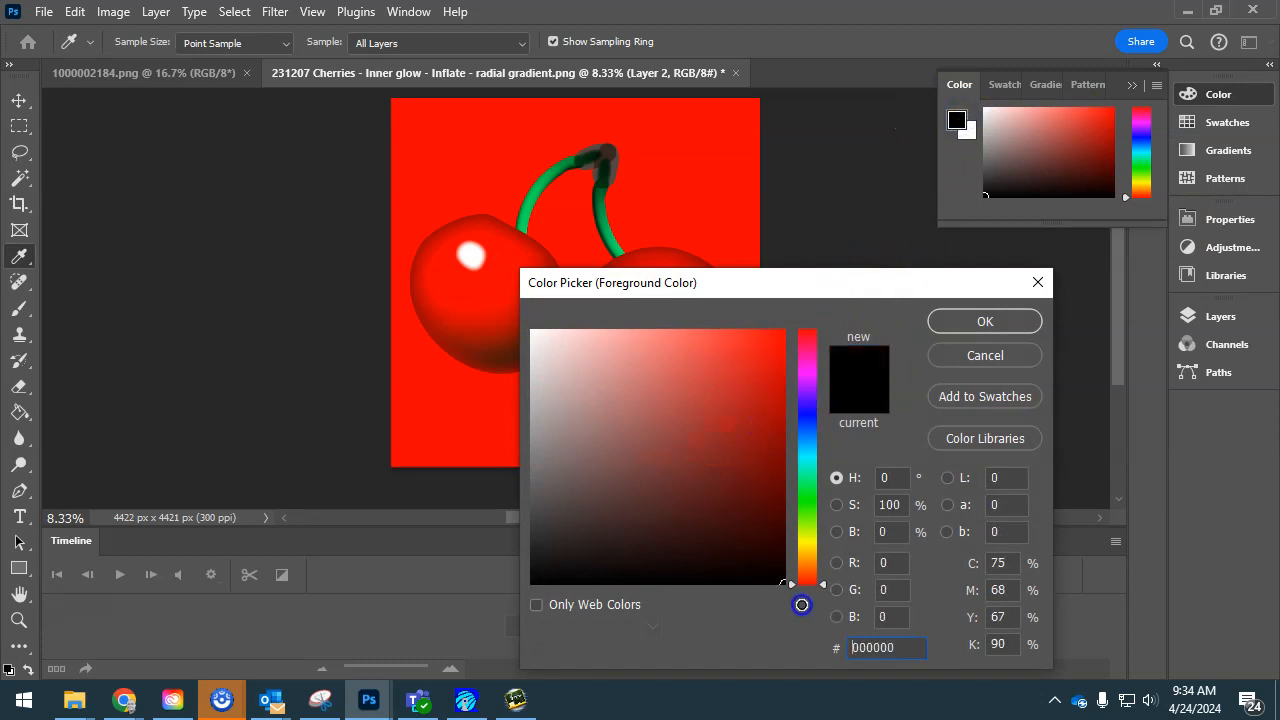
click(985, 321)
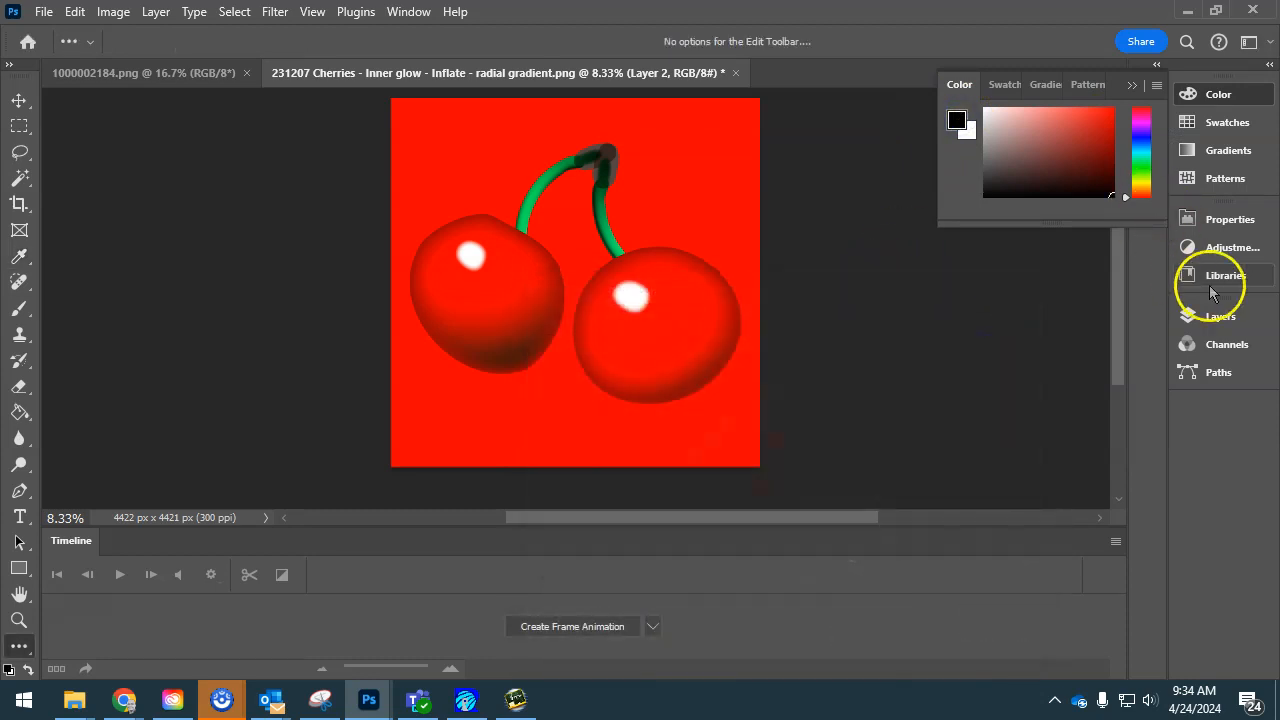
click(1230, 318)
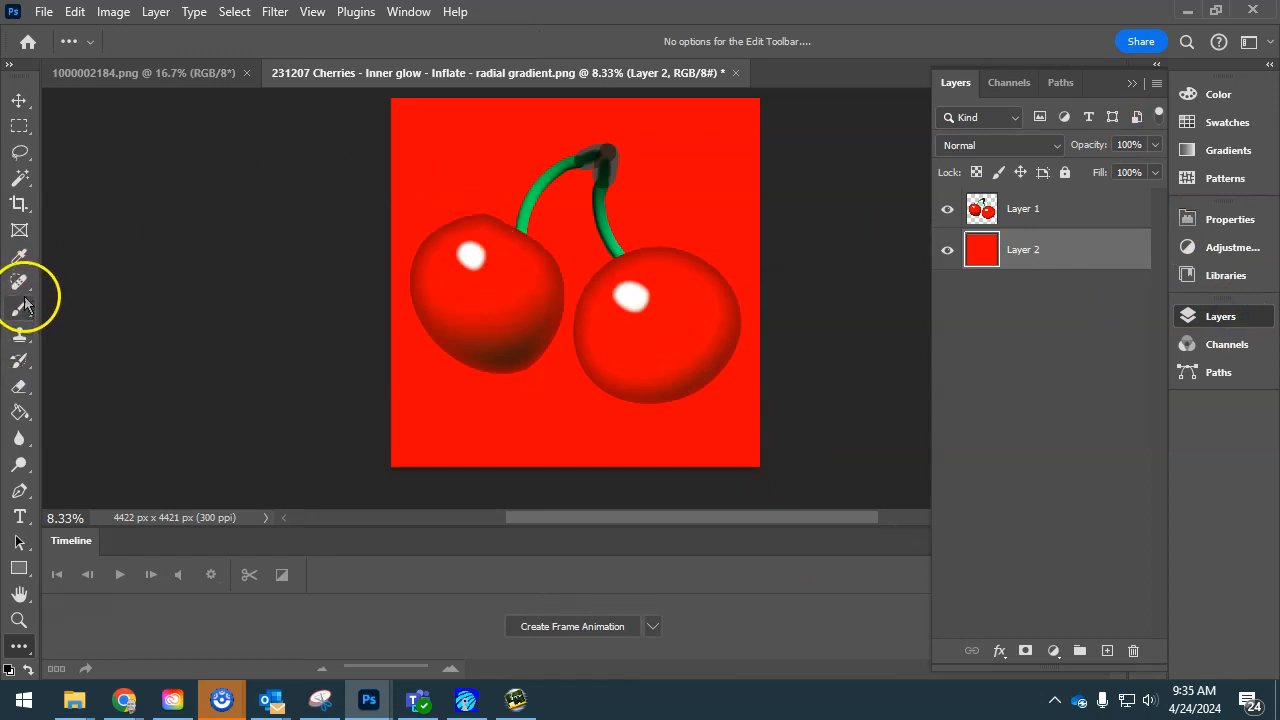
click(20, 412)
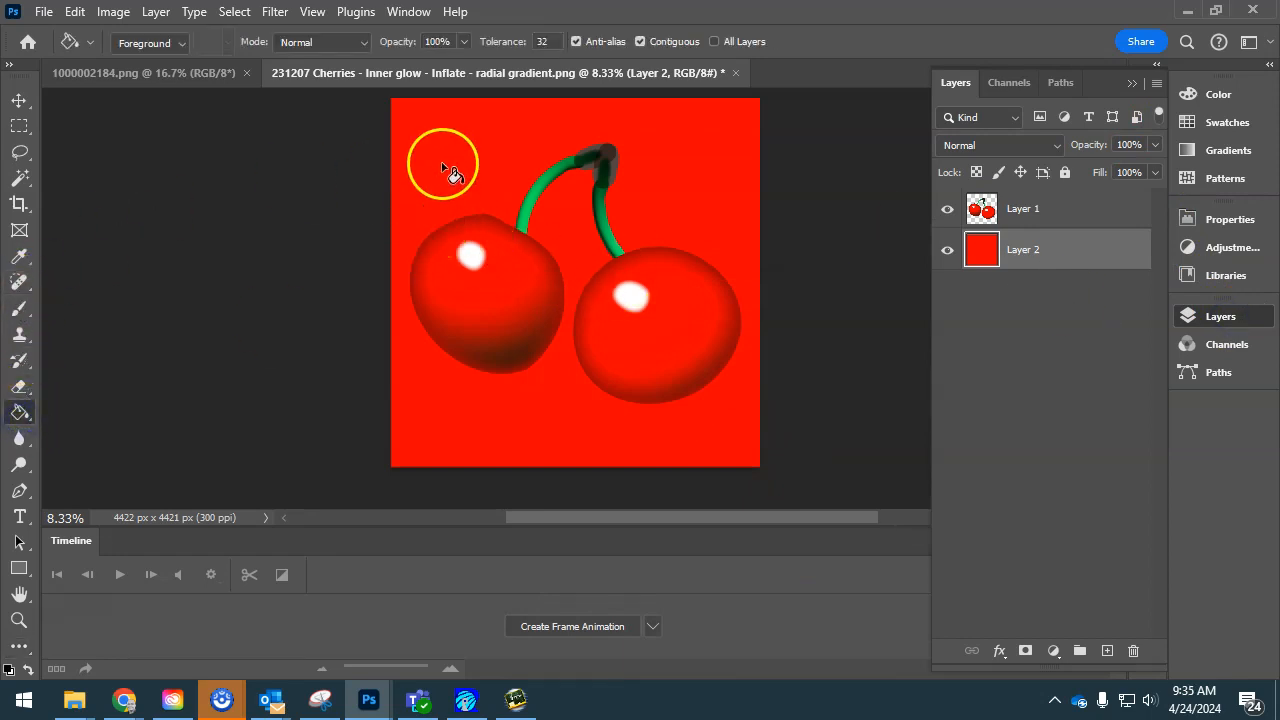
click(443, 168)
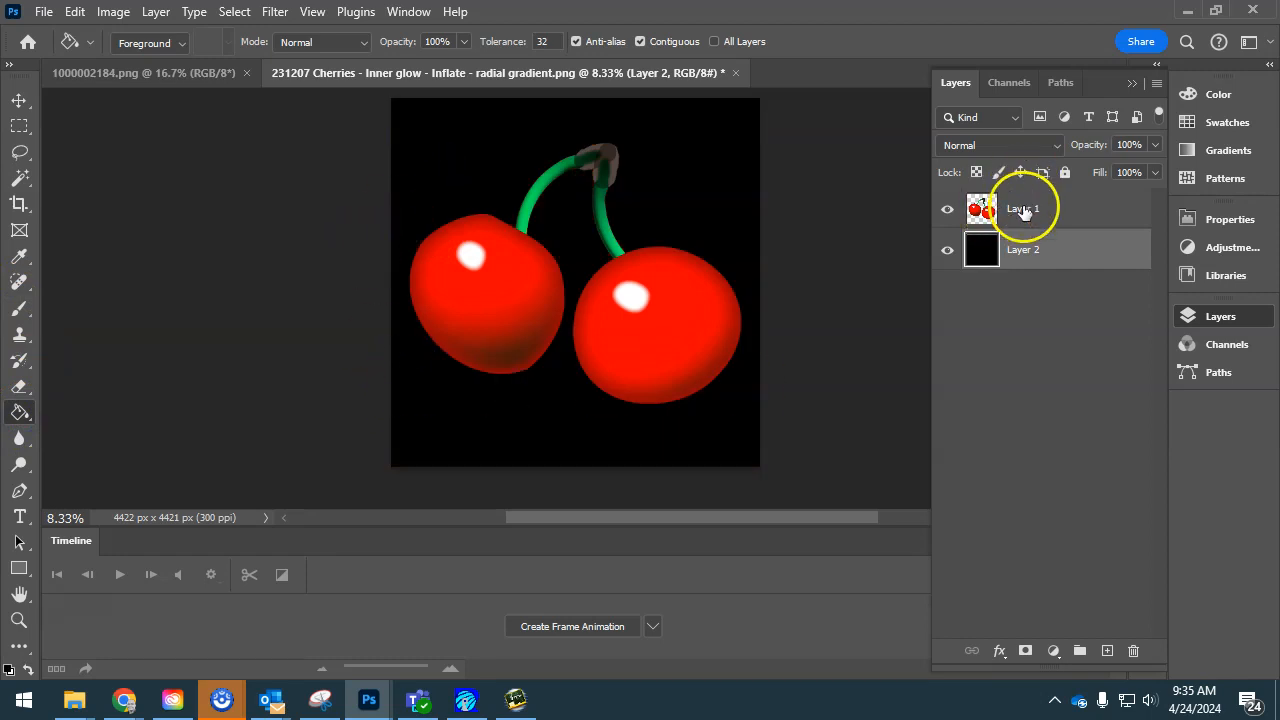
Open the blending options of the cherries layer, try a white Color Overlay and turn it off again
right_click(1023, 212)
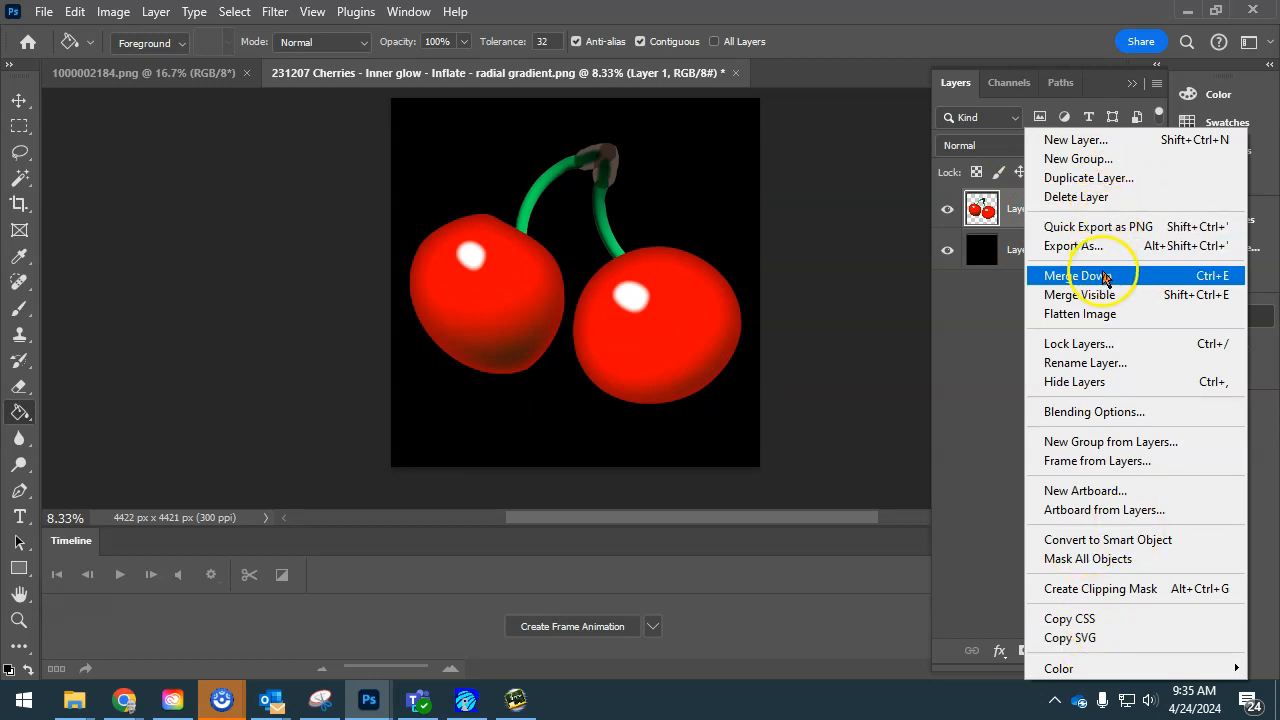
click(1093, 405)
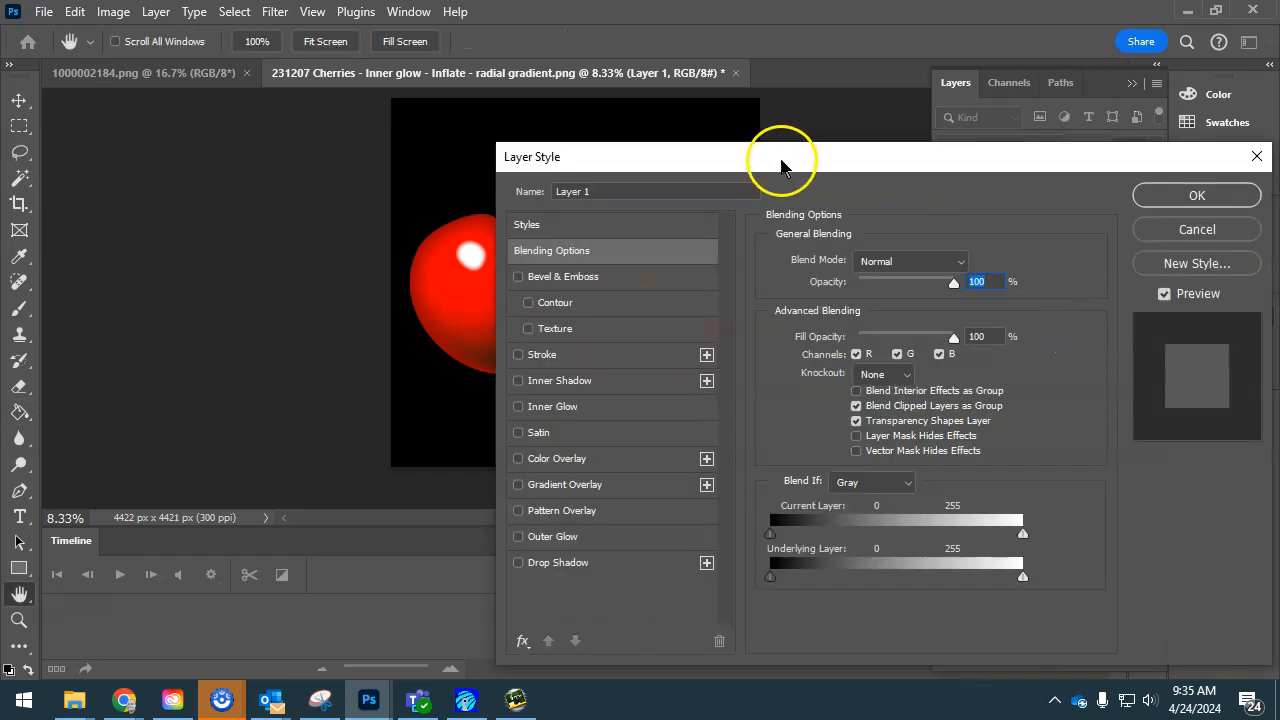
drag(777, 158, 1020, 147)
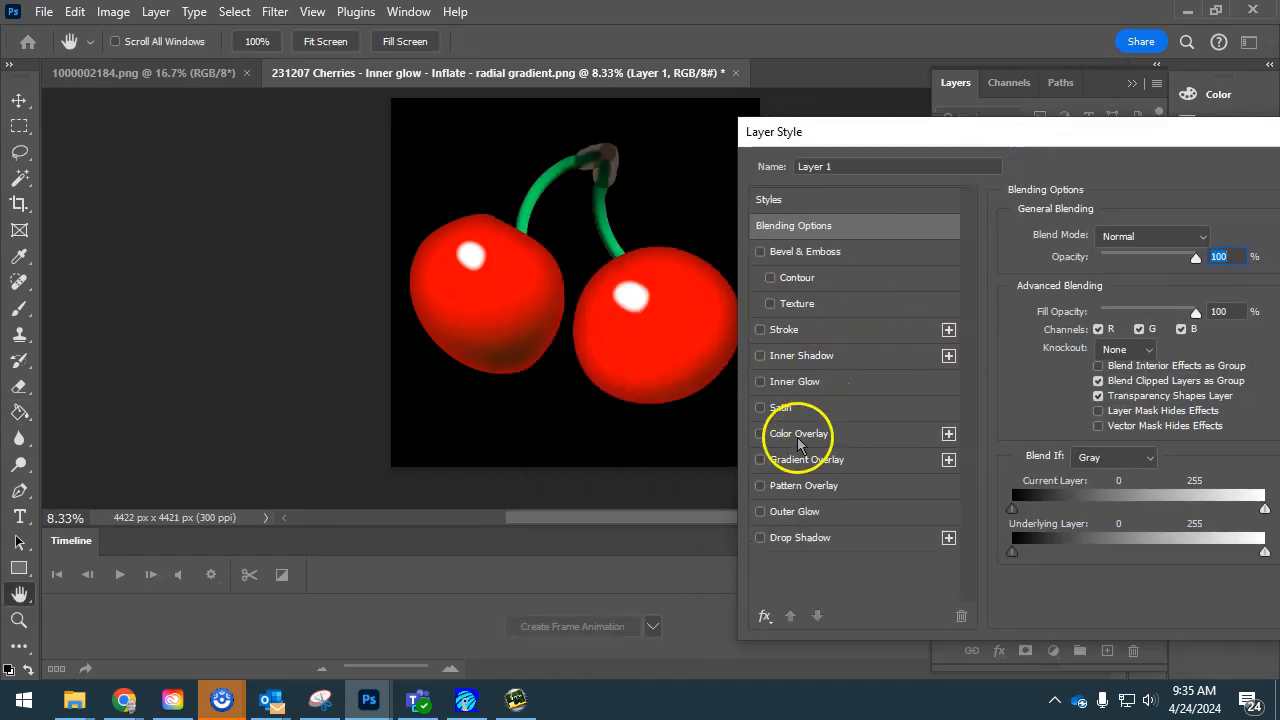
click(795, 433)
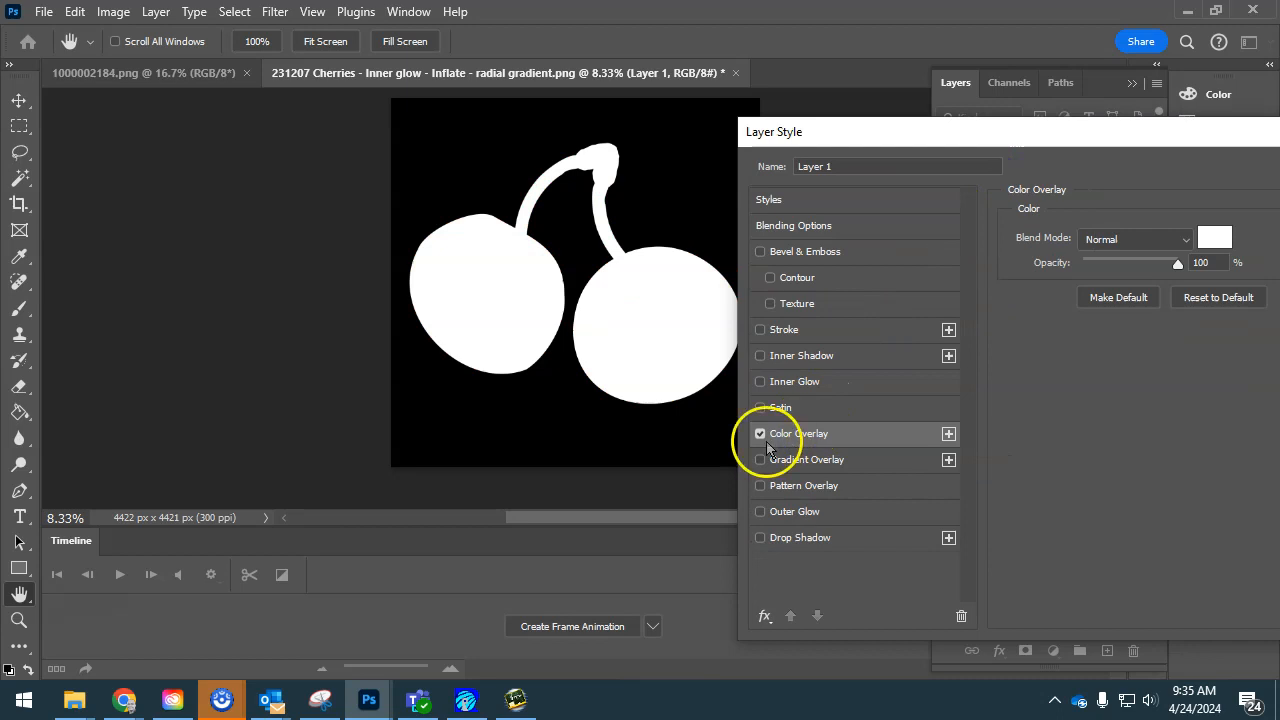
click(760, 434)
Try a yellow Outer Glow on the cherries layer with 0% spread and 166 px size, then disable it and close the layer style settings
click(792, 511)
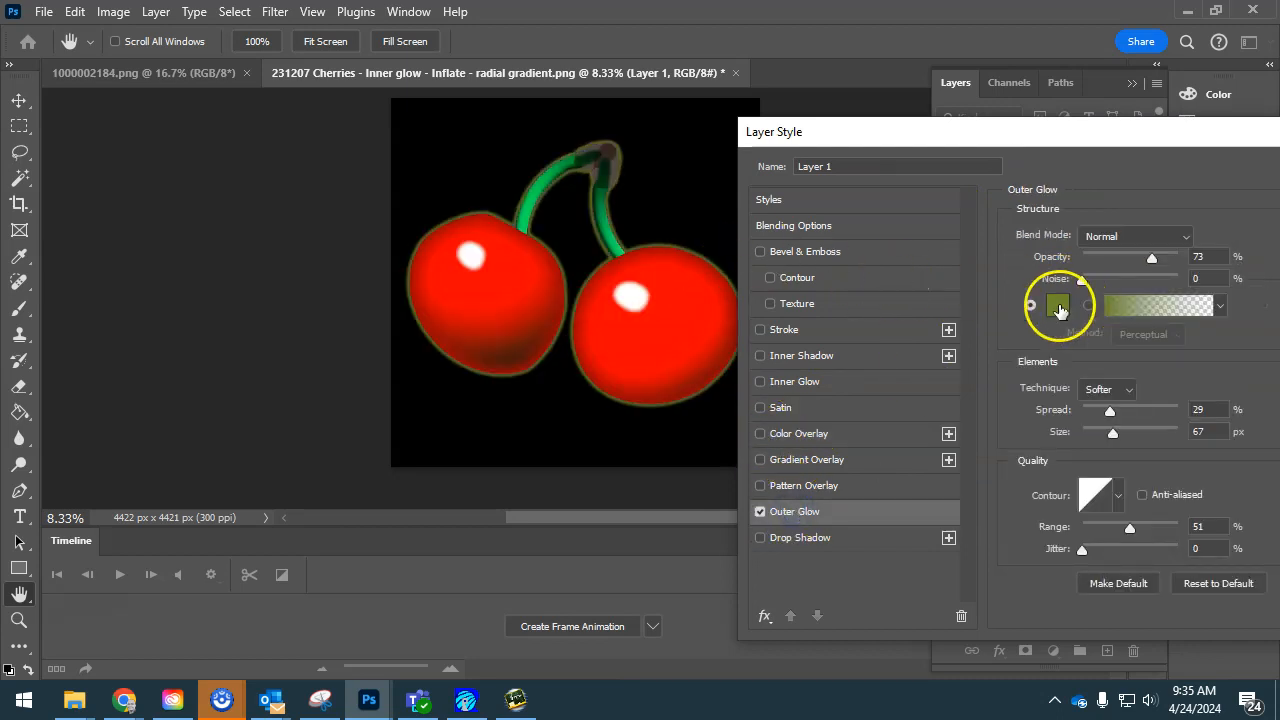
click(1058, 305)
drag(771, 384, 785, 330)
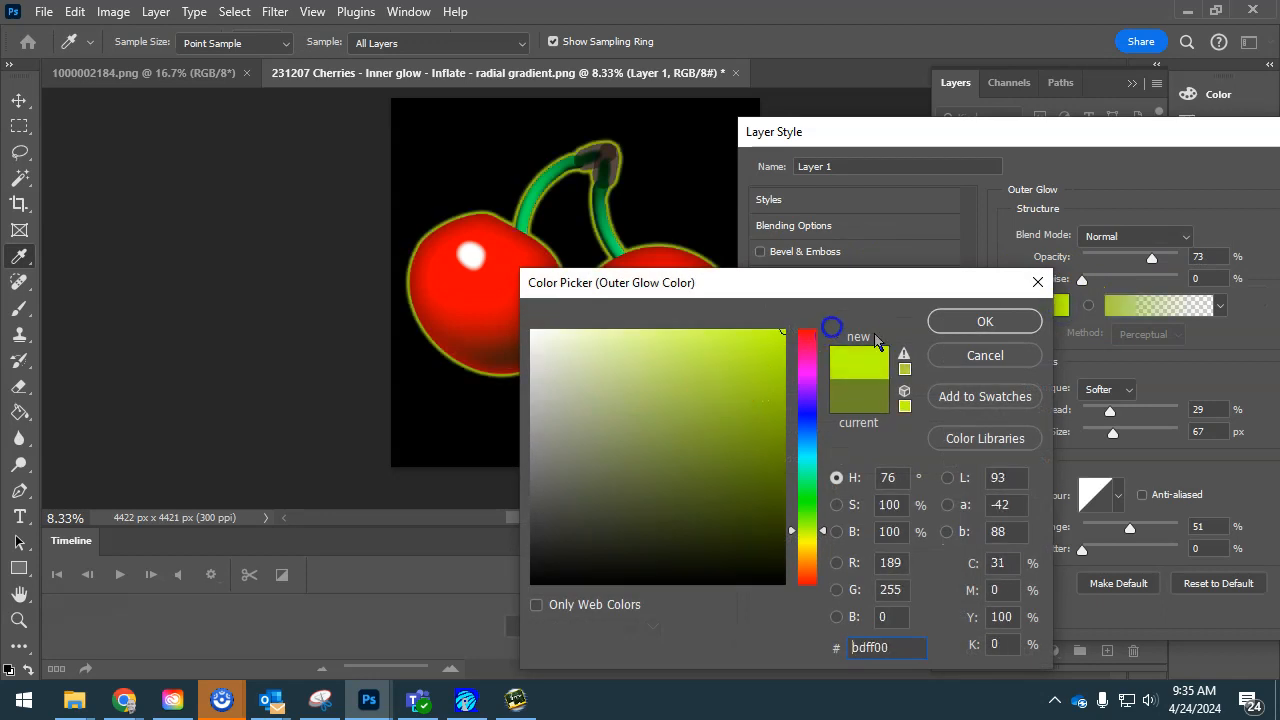
drag(800, 508, 802, 541)
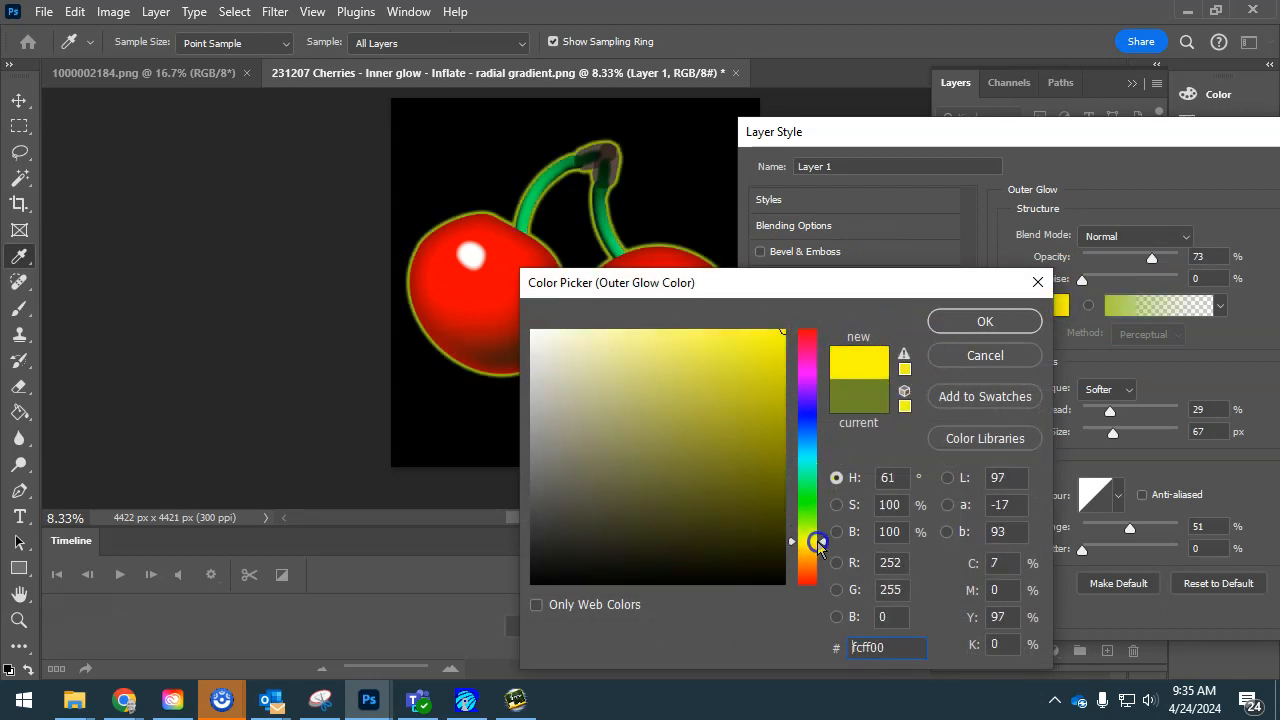
click(966, 320)
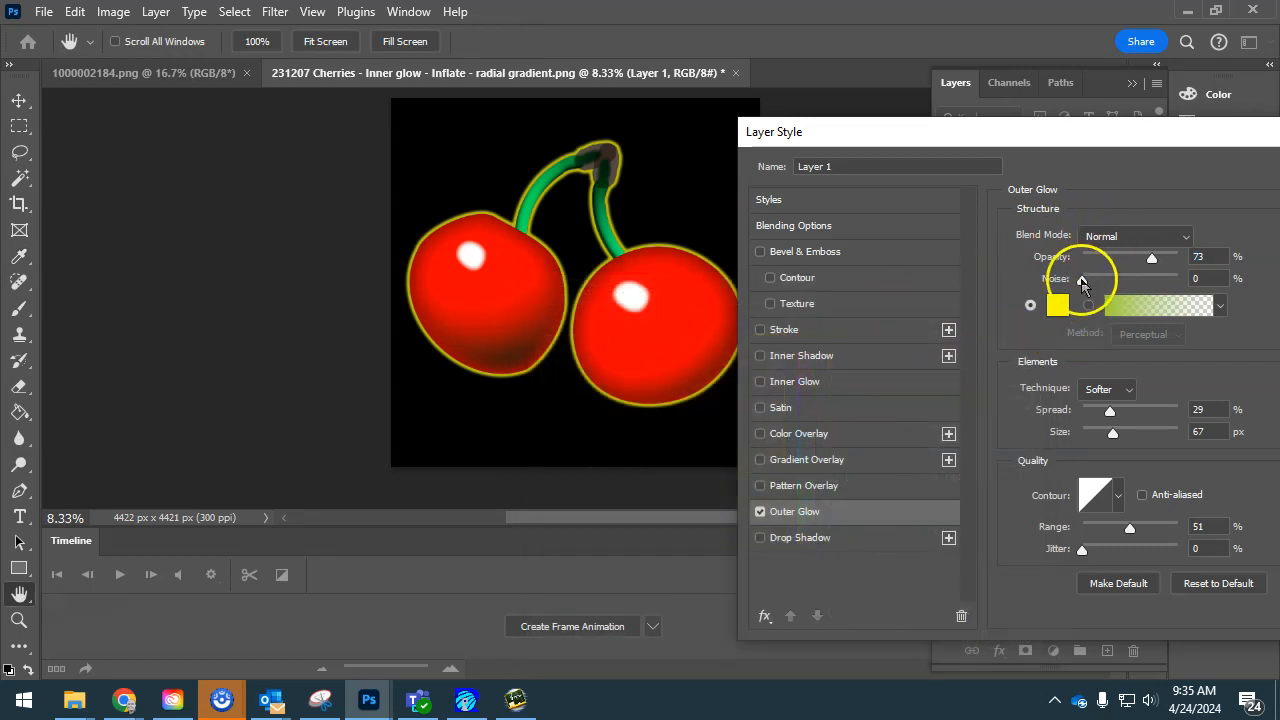
drag(1109, 412, 1083, 417)
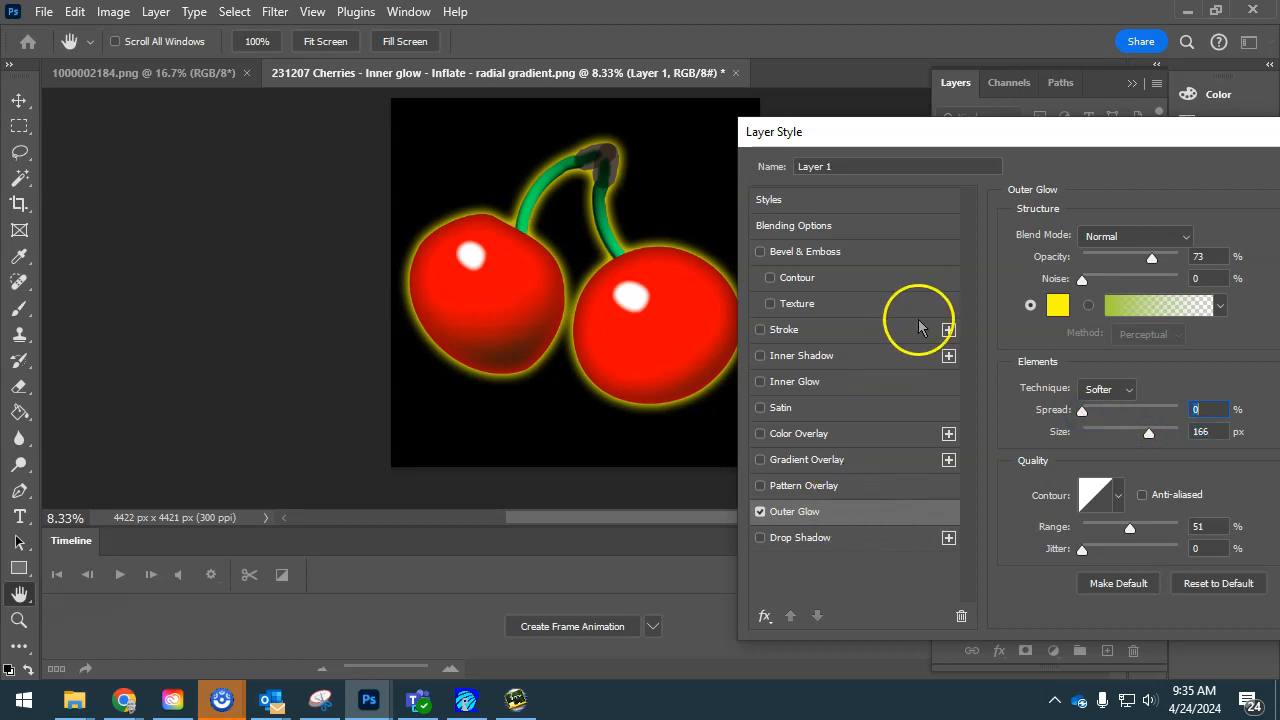
click(762, 512)
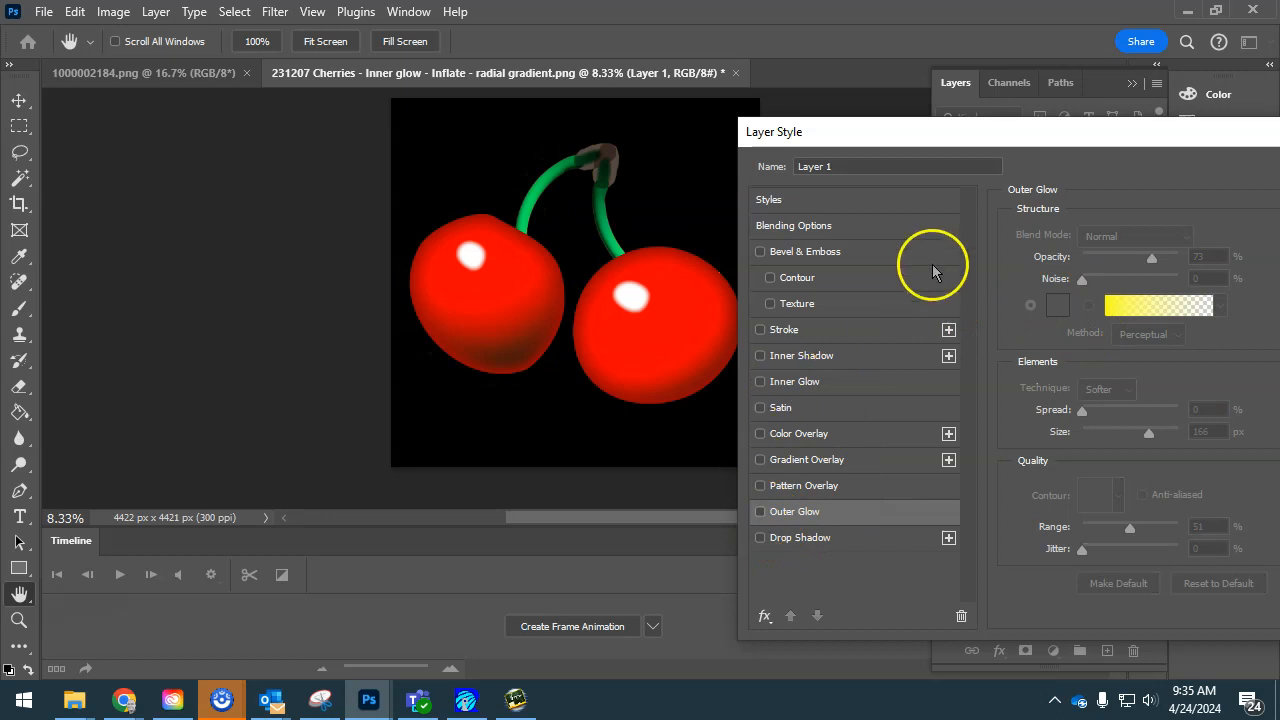
drag(1052, 138, 820, 160)
click(1203, 195)
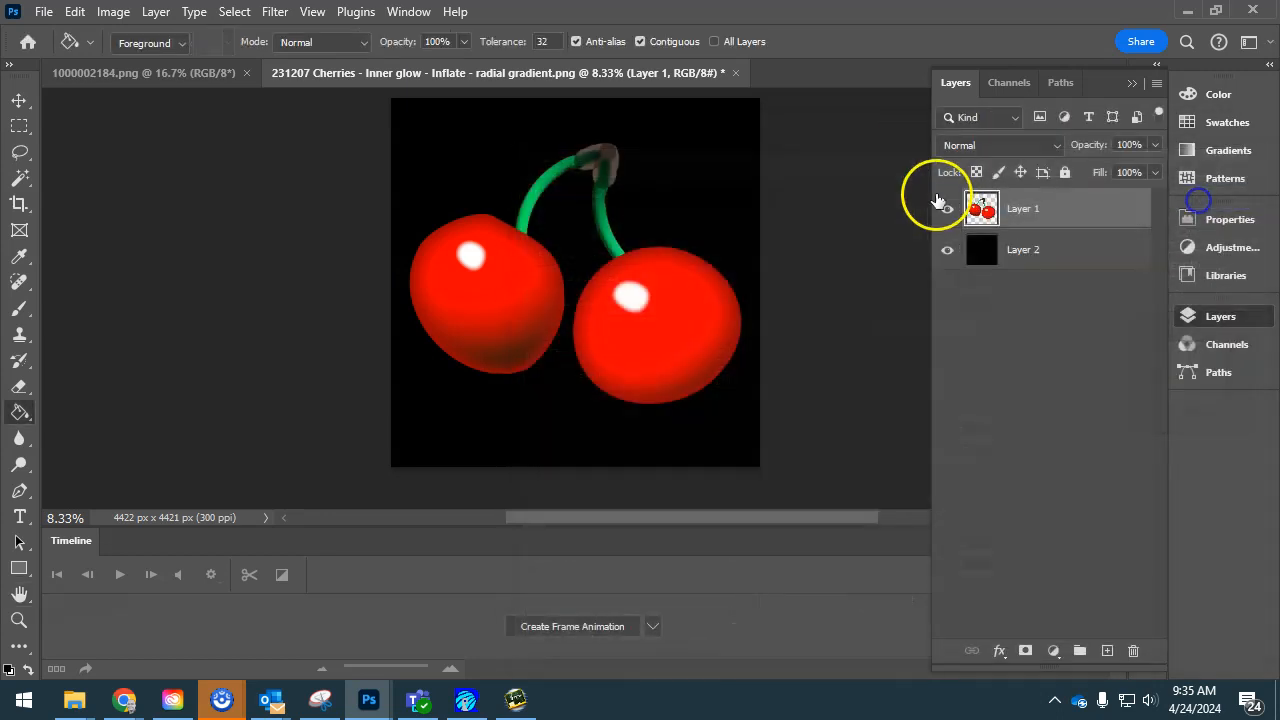
Open the Export As settings for the cherries image and lower the JPG quality to 2
click(44, 11)
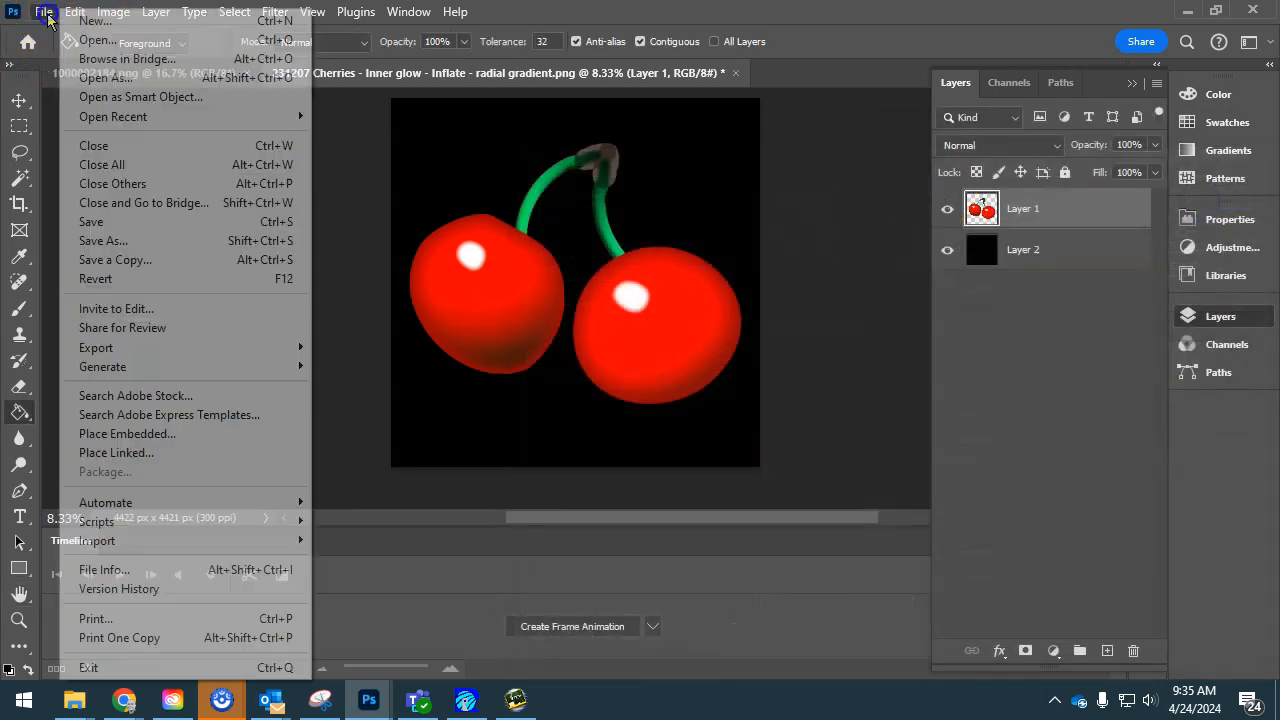
mouse_move(201, 366)
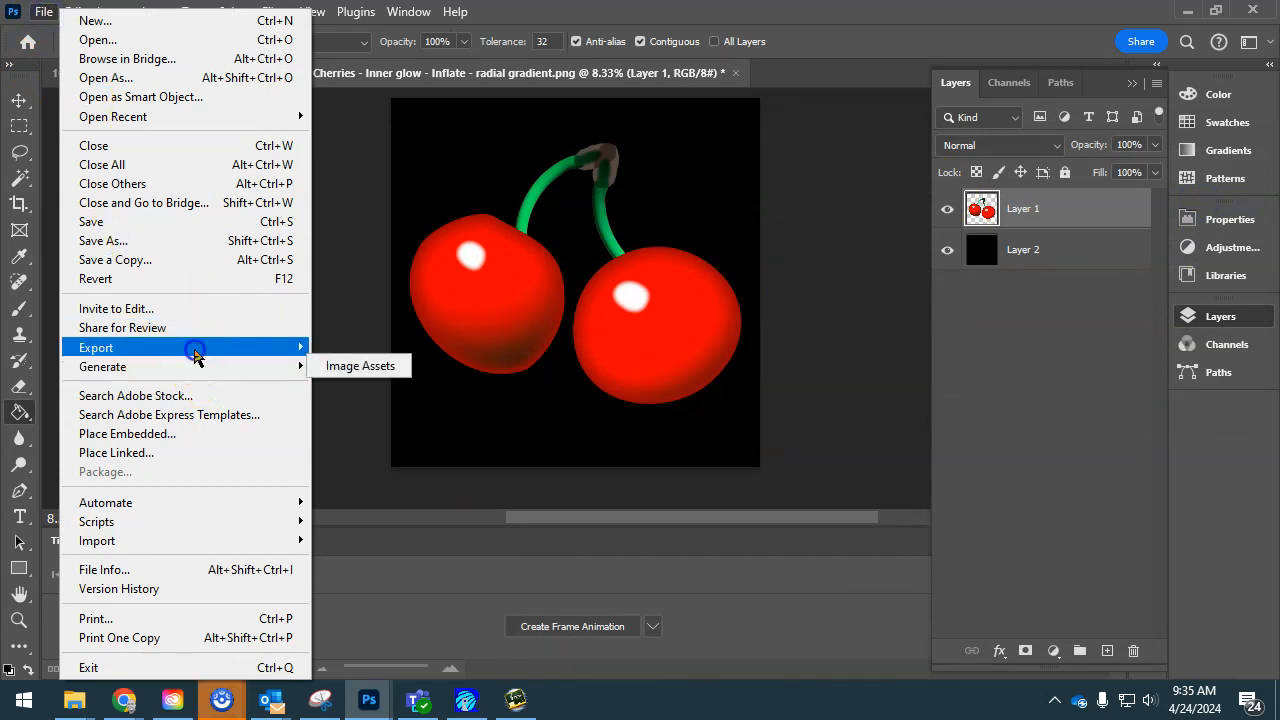
click(386, 368)
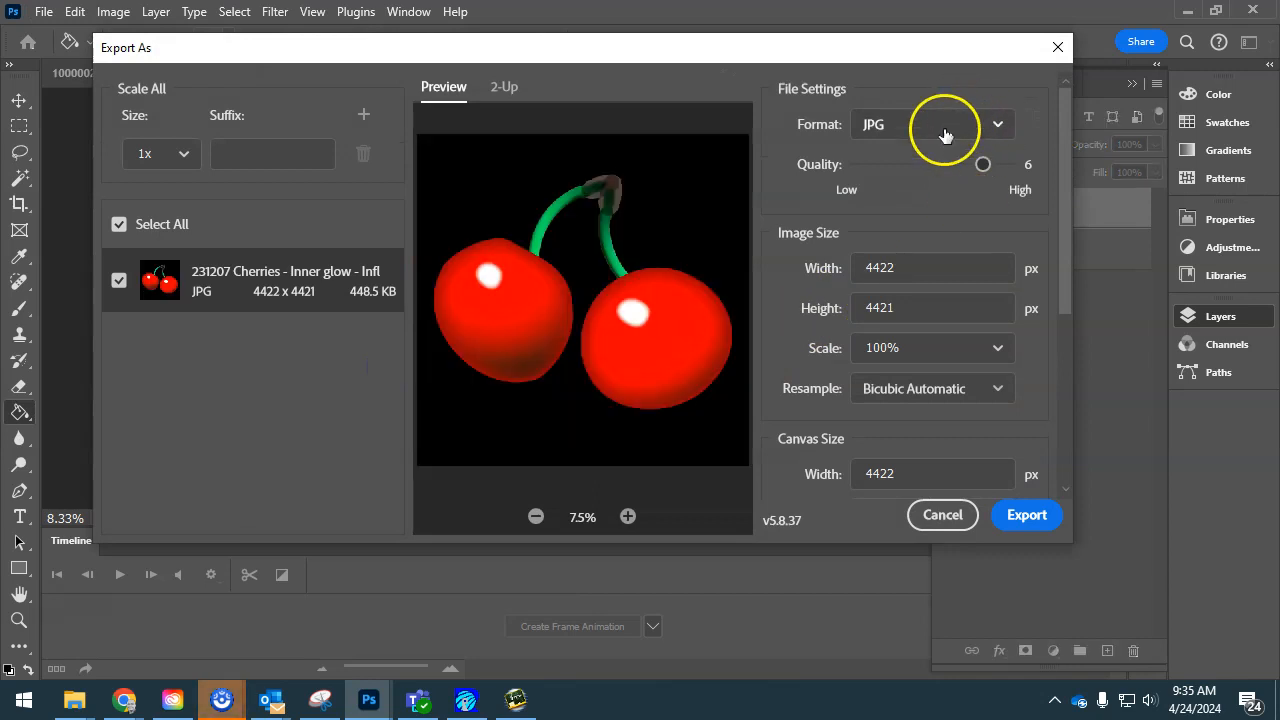
drag(983, 164, 889, 183)
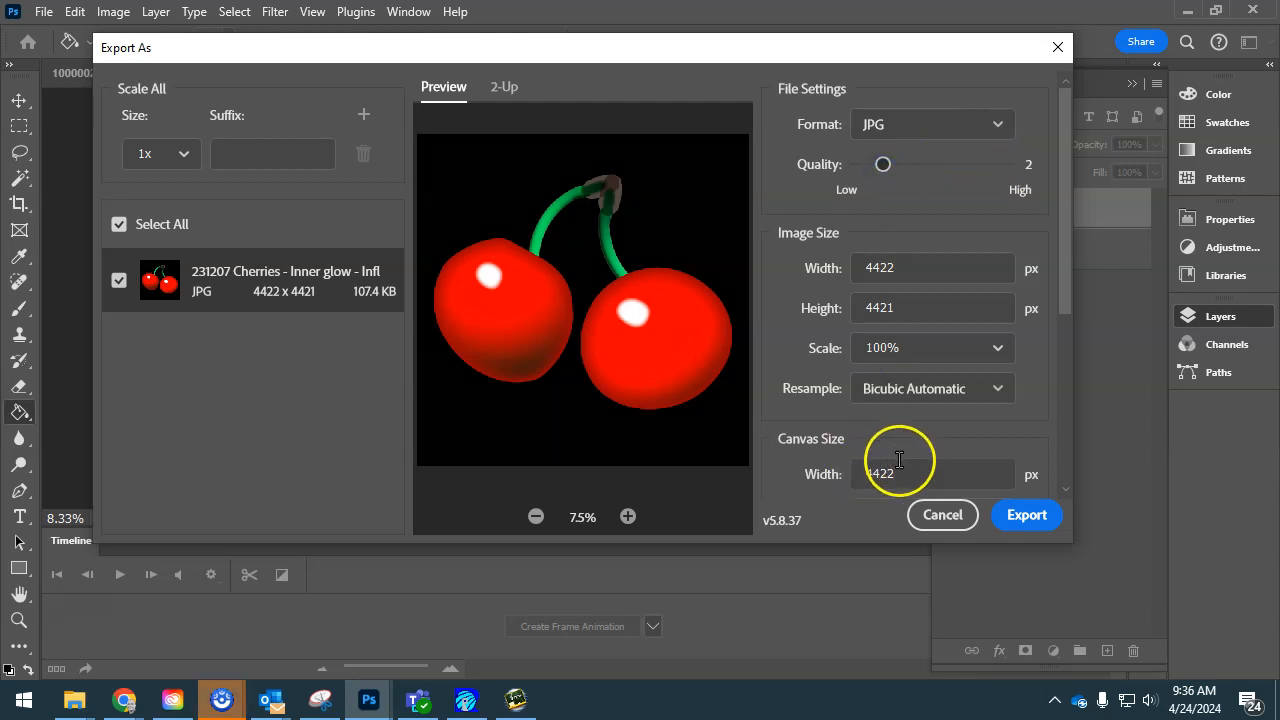
Try a canvas size of 300 × 300 px for the export, check the preview and cancel the export
scroll(895, 460, down, 2)
click(876, 271)
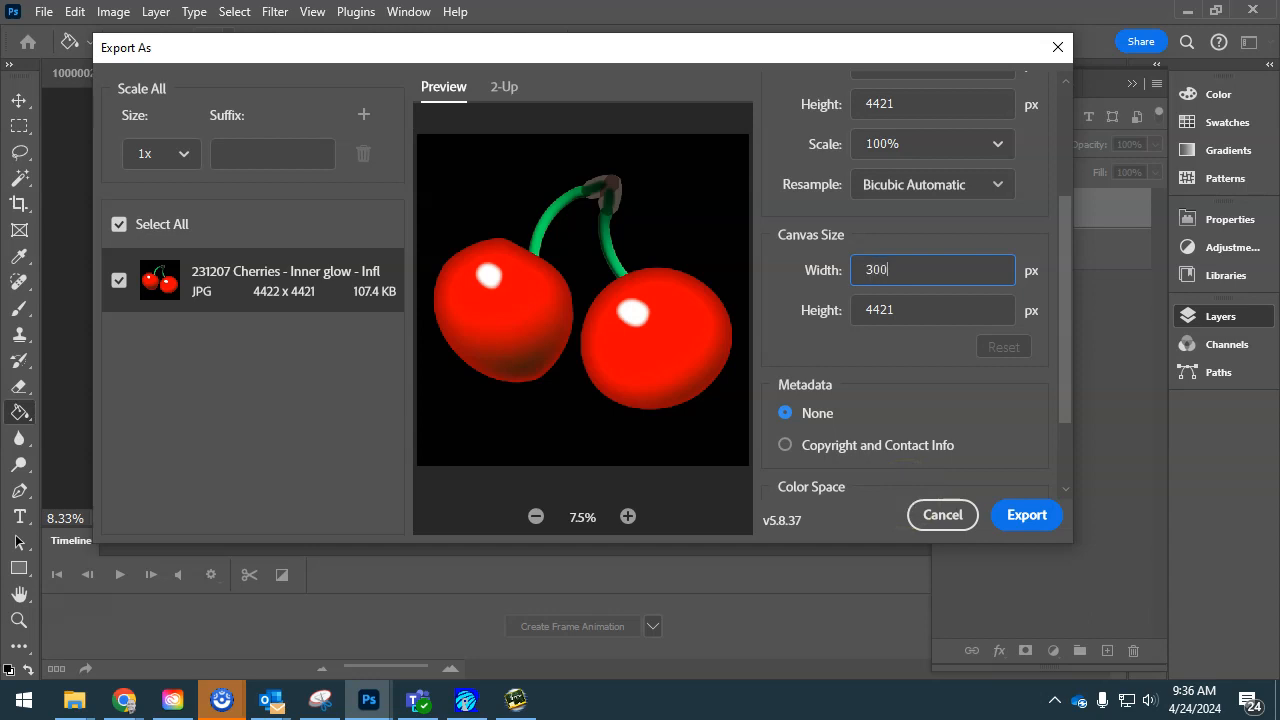
click(910, 310)
drag(911, 312, 834, 310)
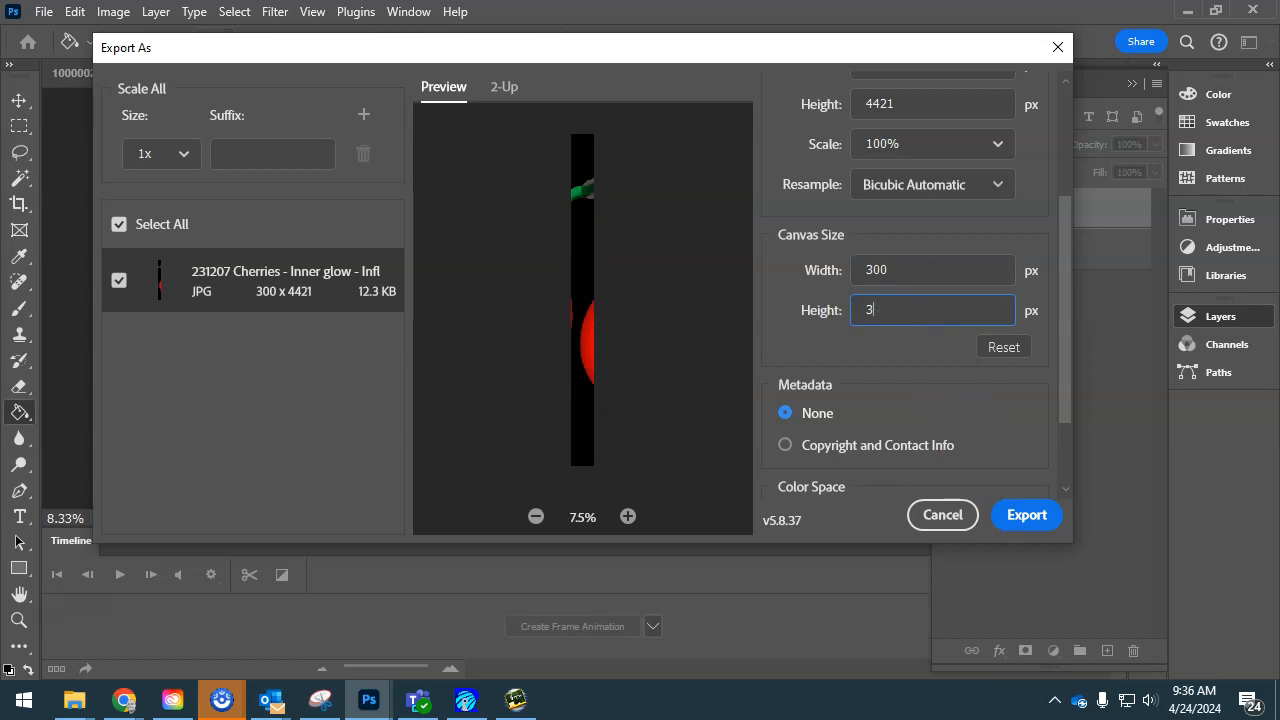
text(300)
click(914, 269)
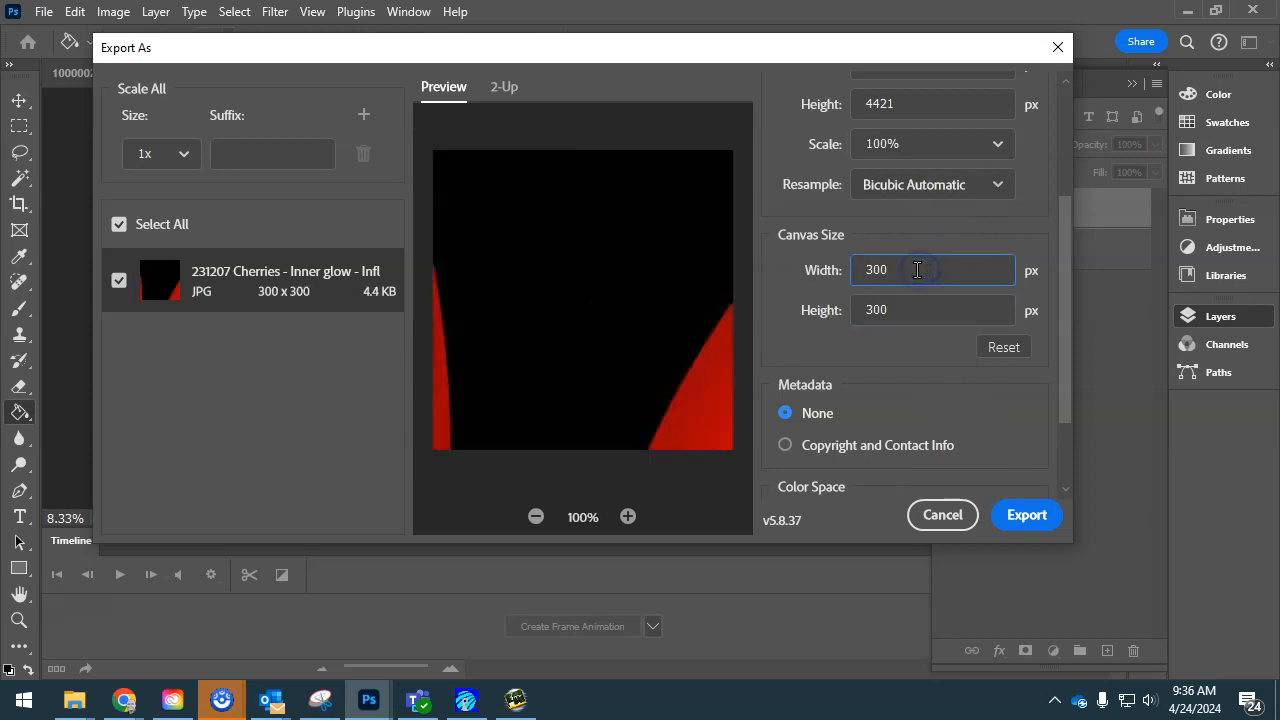
click(536, 516)
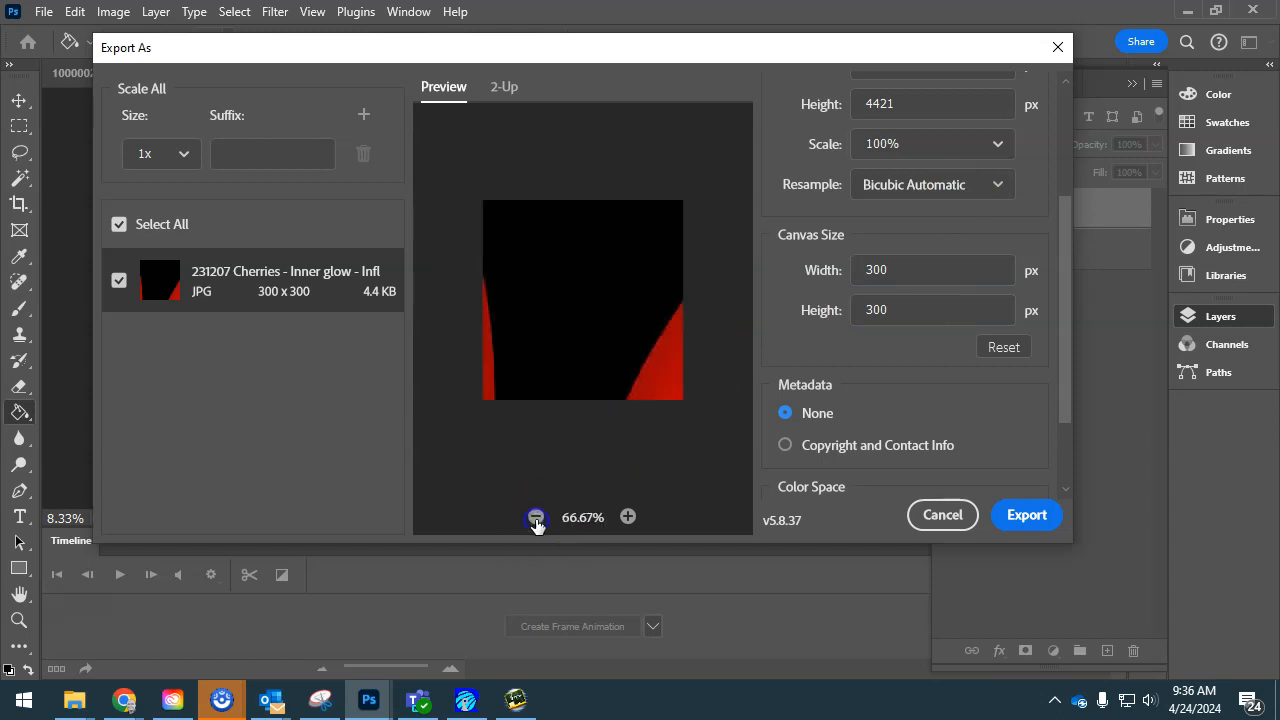
click(536, 516)
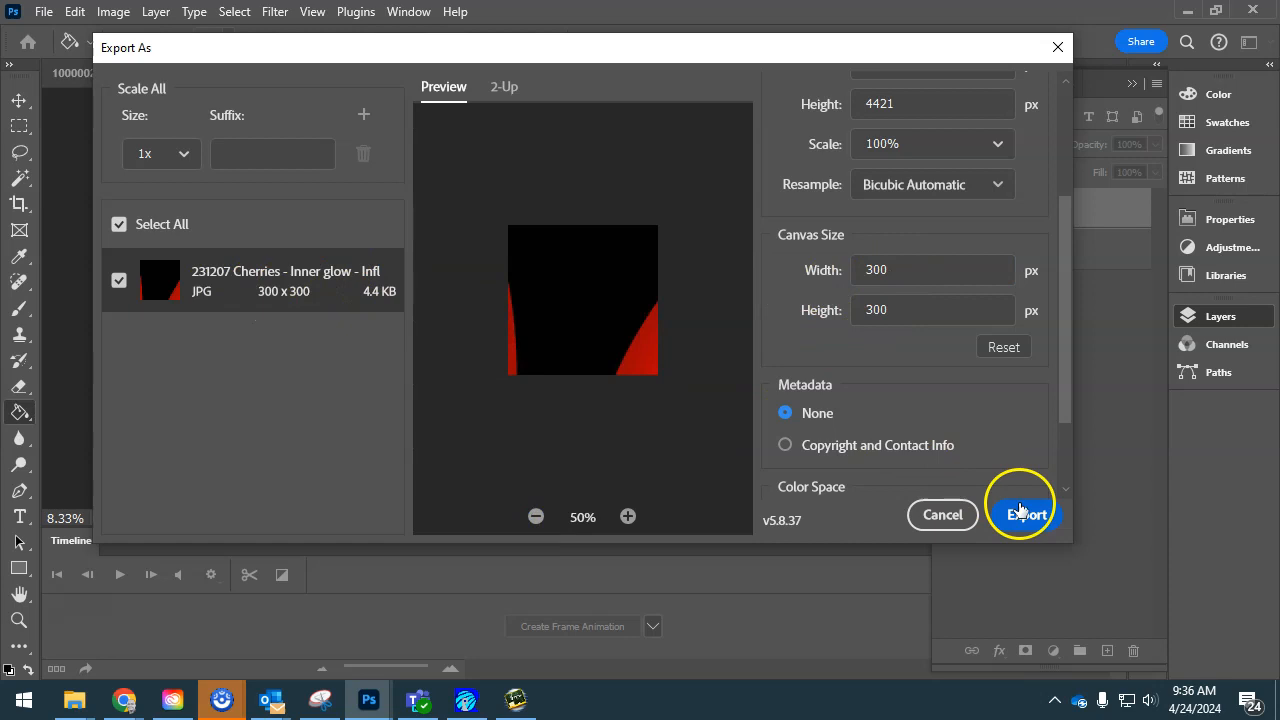
click(945, 514)
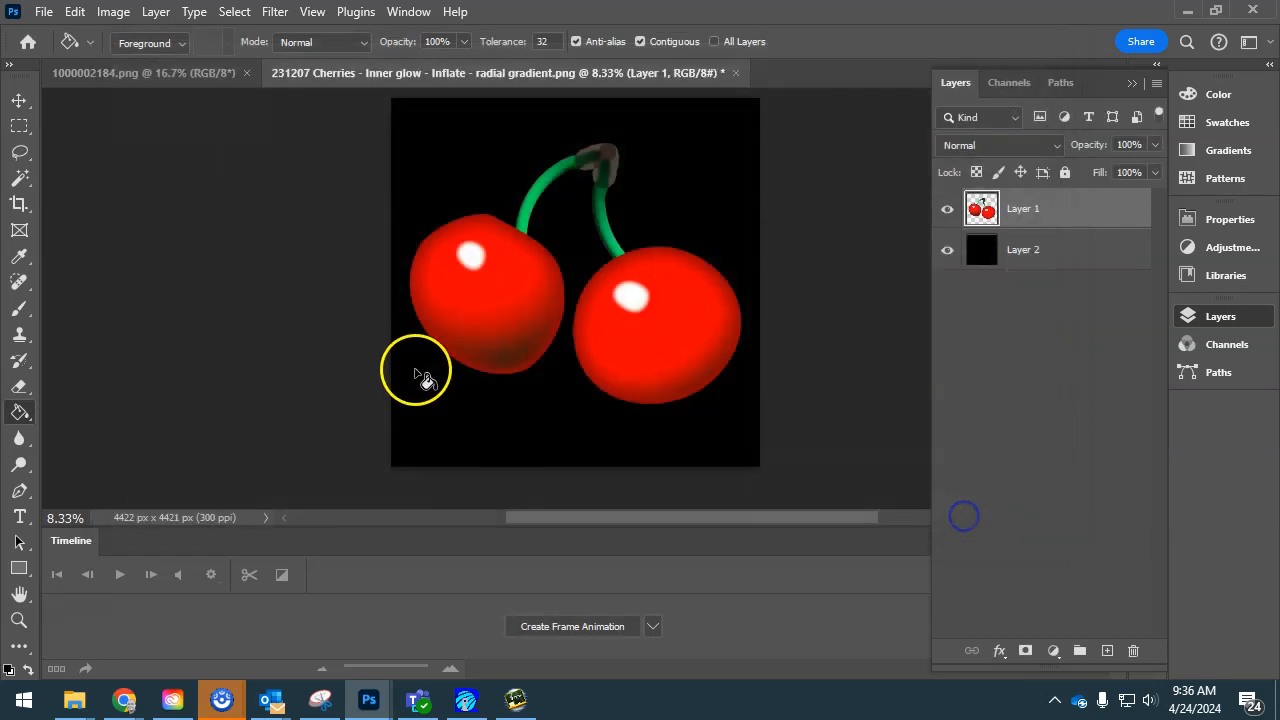
Open the Export As settings for the cherries image, set the image size to 300 × 300 px and the JPG quality to 4
click(41, 13)
click(150, 347)
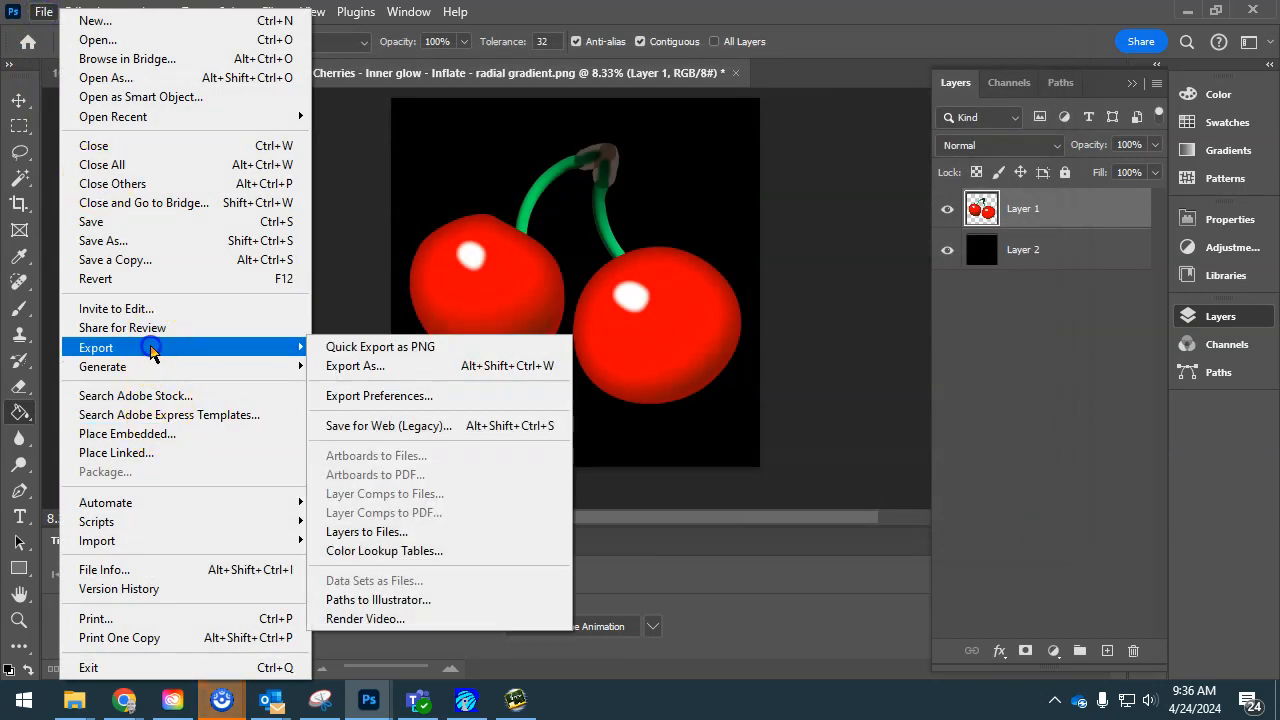
click(355, 366)
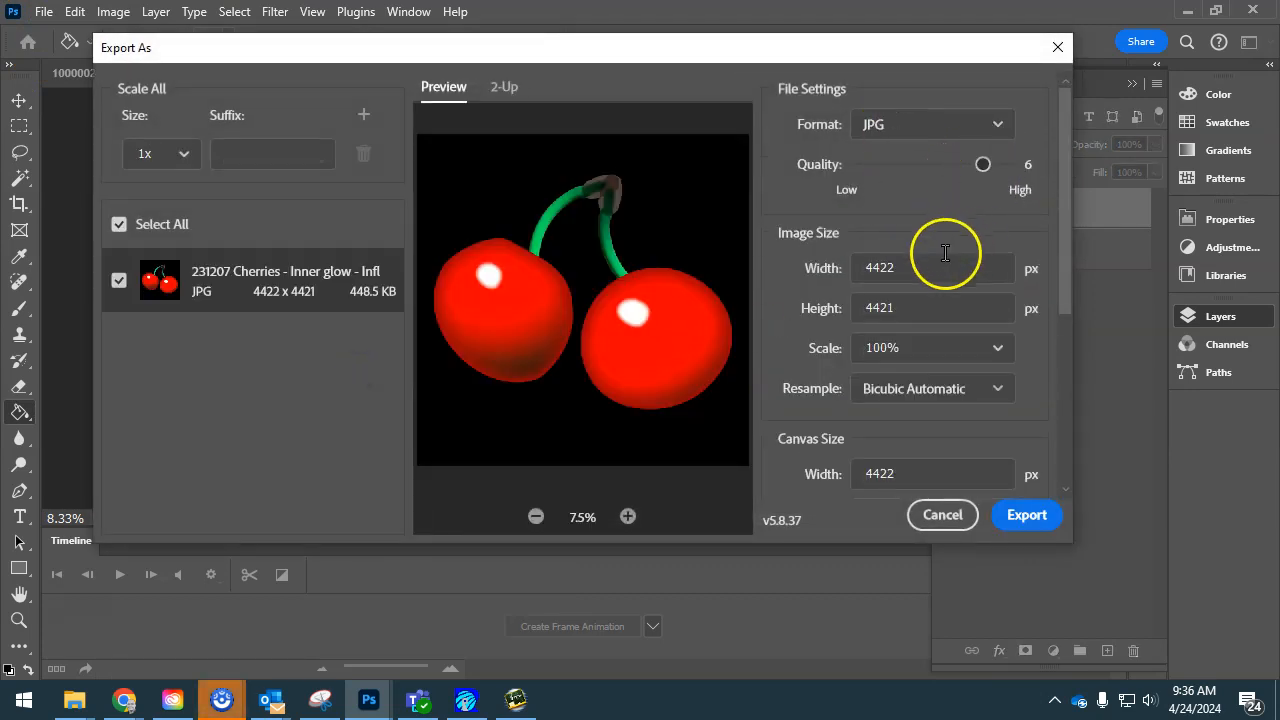
drag(900, 258, 817, 268)
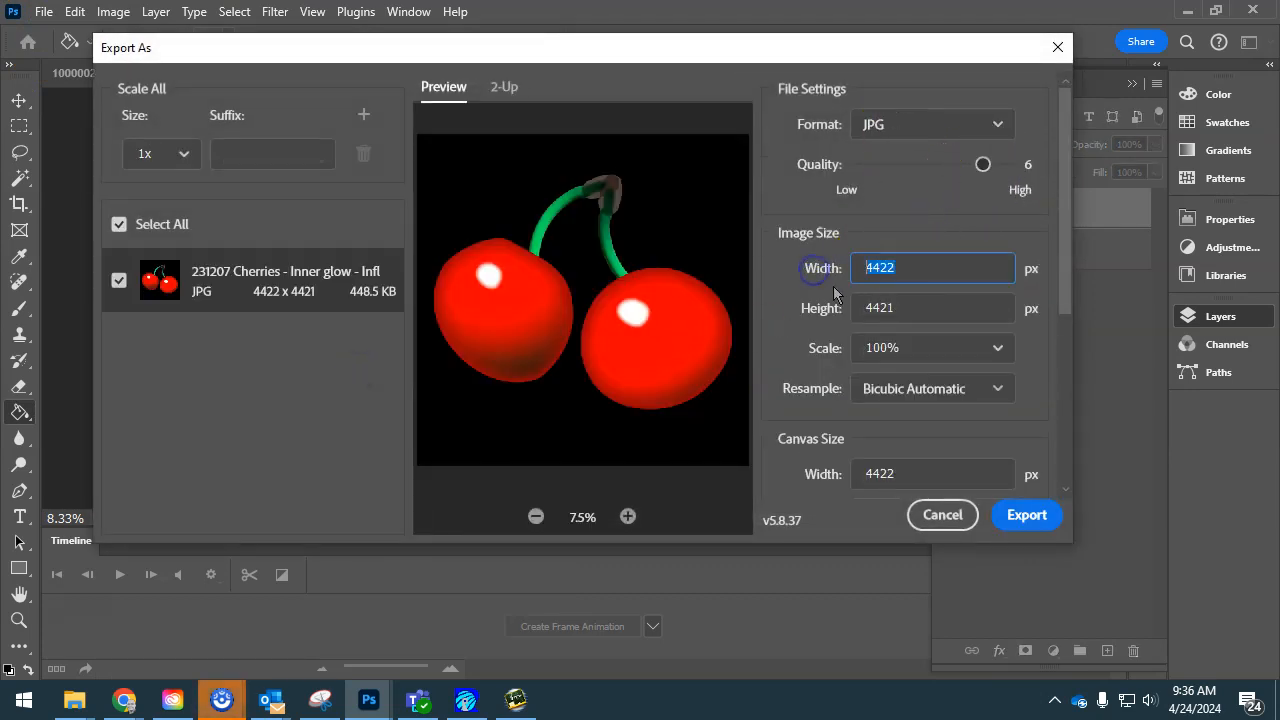
text(300)
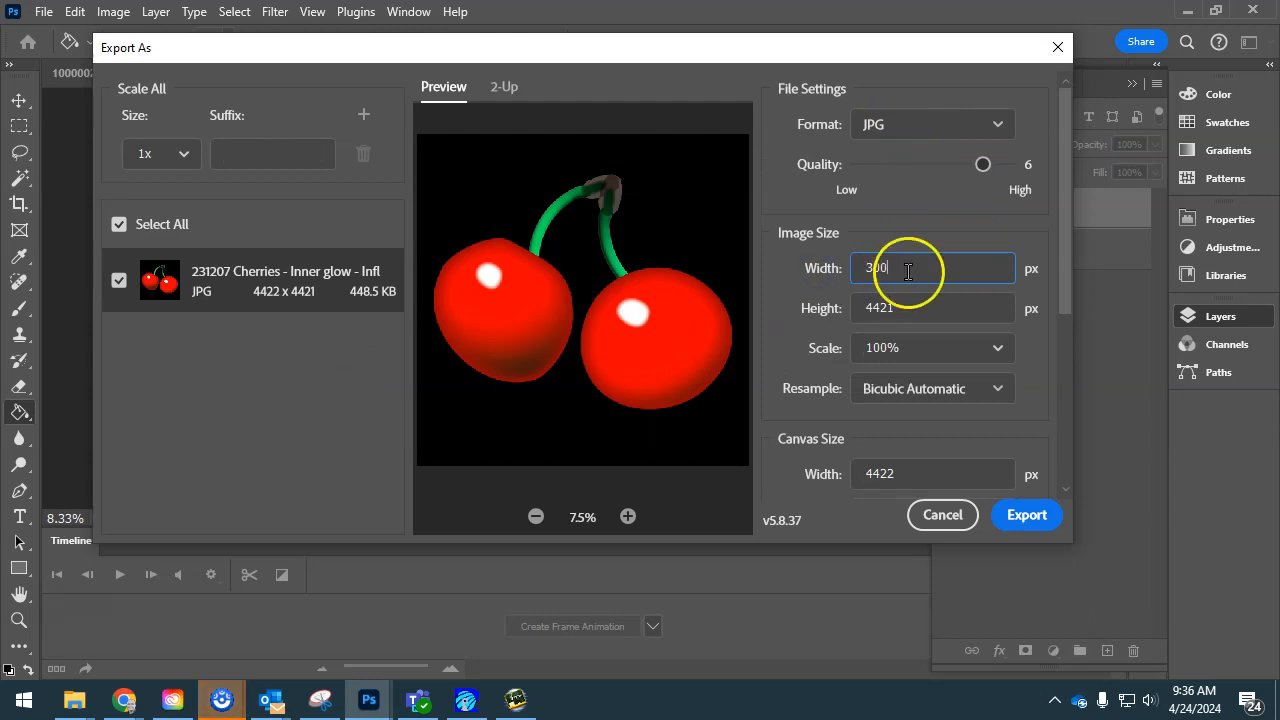
click(933, 309)
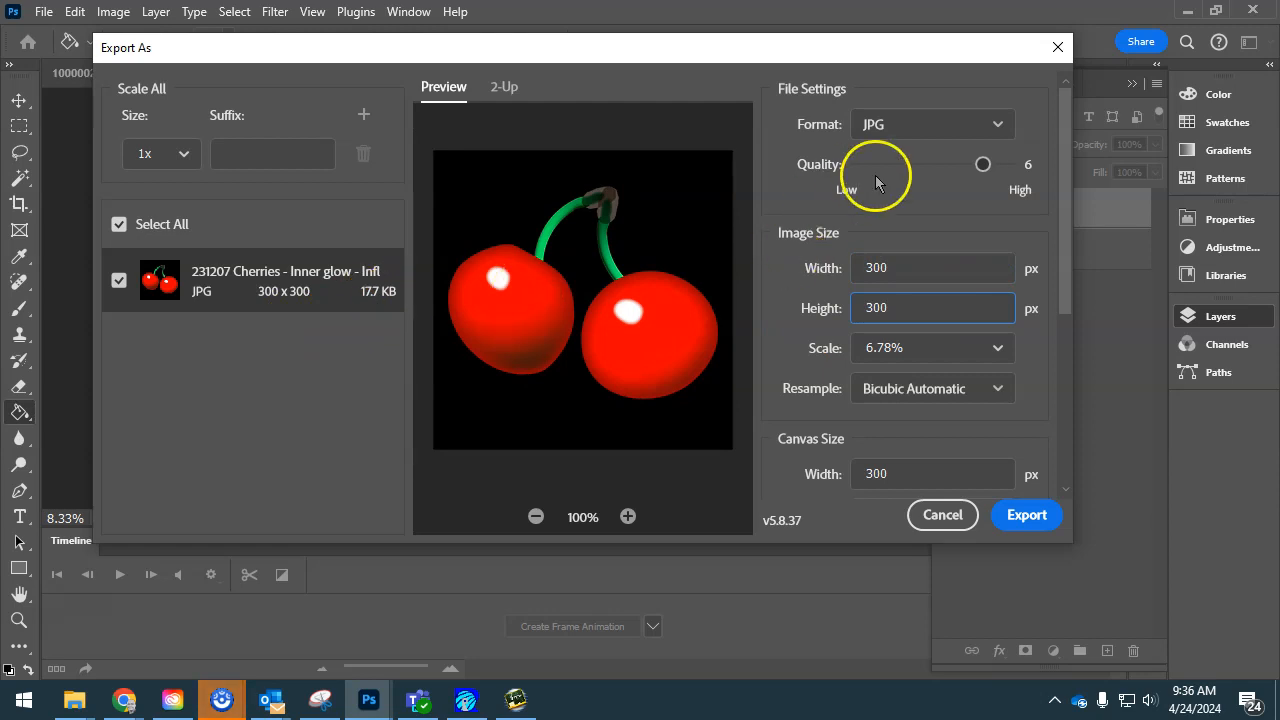
click(984, 164)
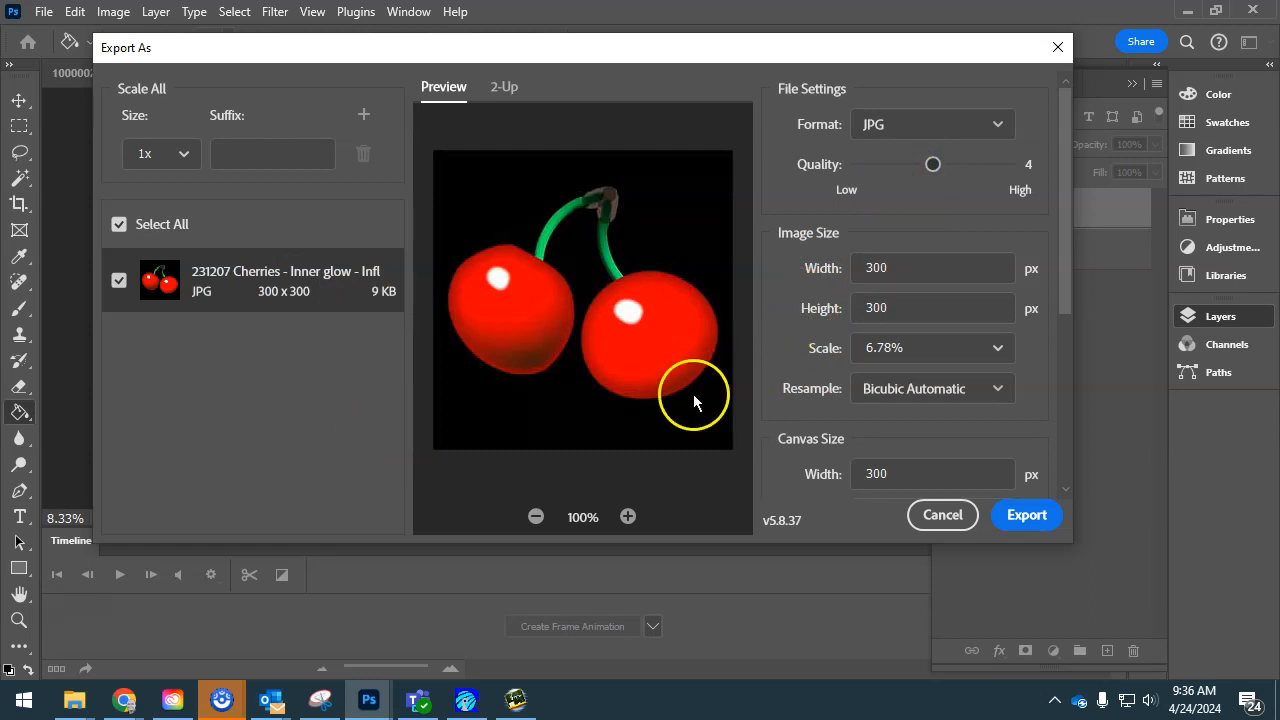
Set the exported image's width and height to 512 px
click(536, 516)
click(537, 517)
click(537, 517)
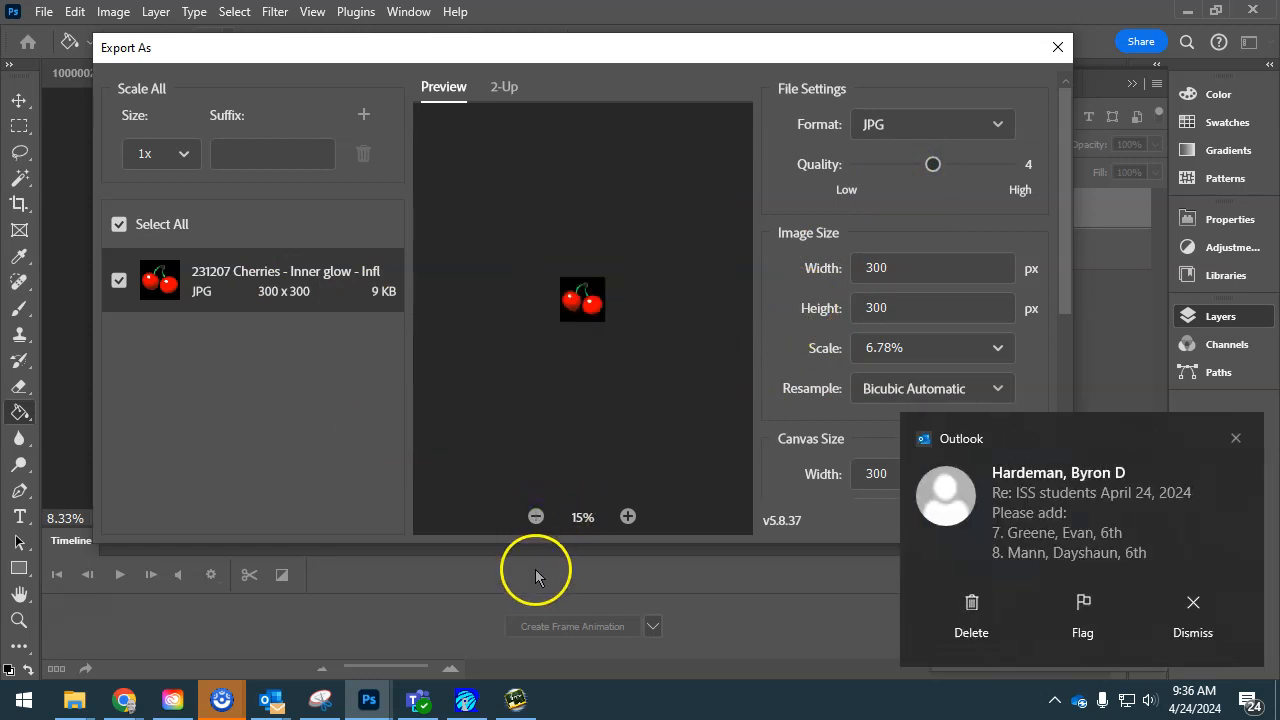
click(628, 517)
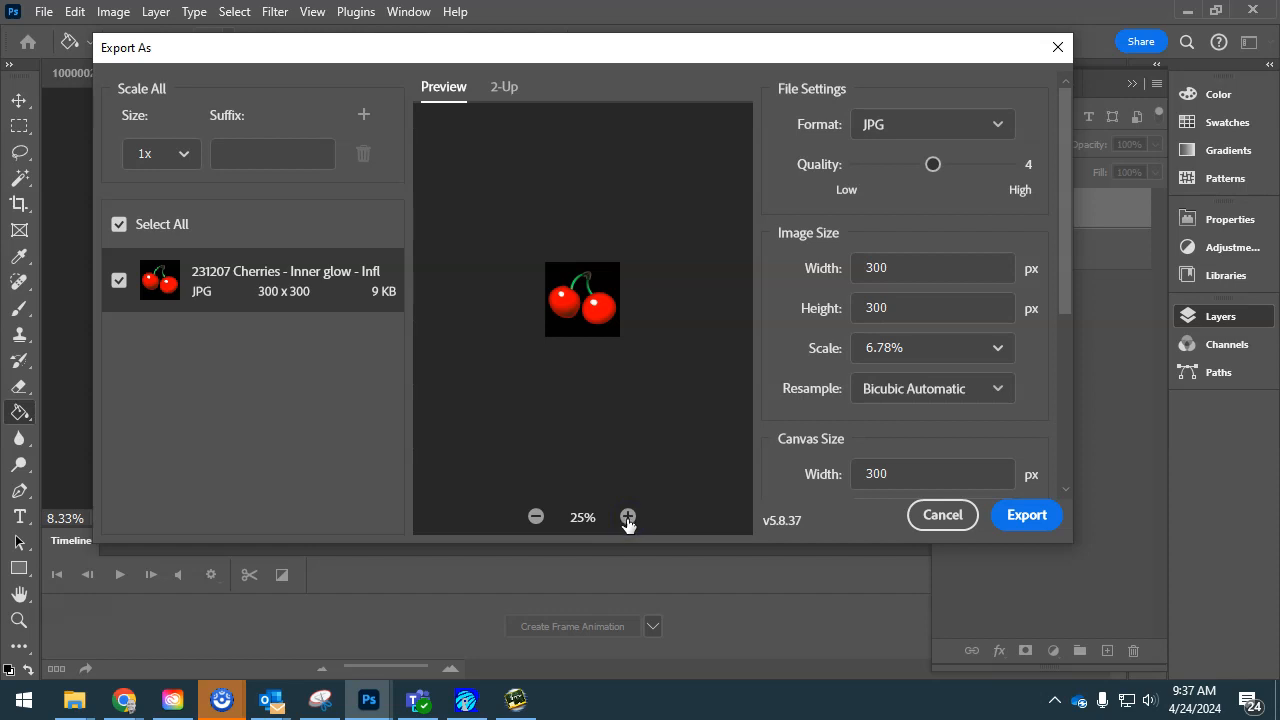
click(840, 264)
click(907, 305)
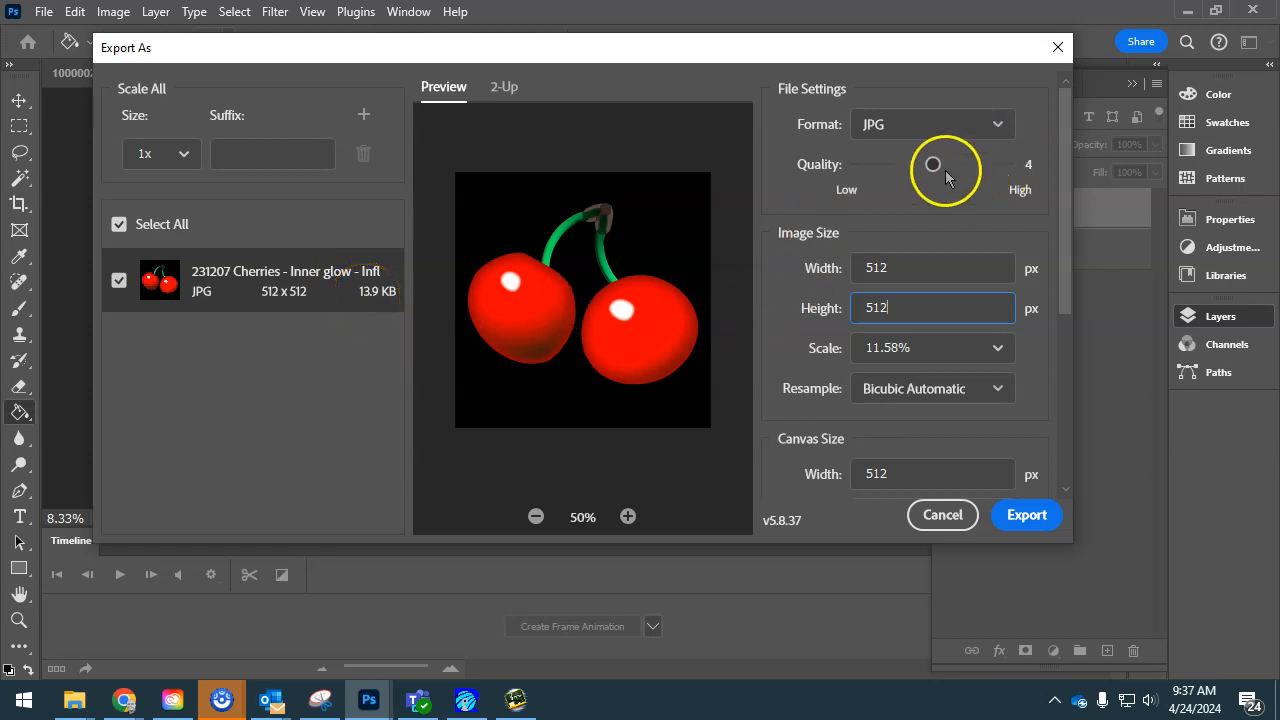
Export the image as a JPG named icon_Cherries into the 240401 App Inventor Project Folder
click(1037, 527)
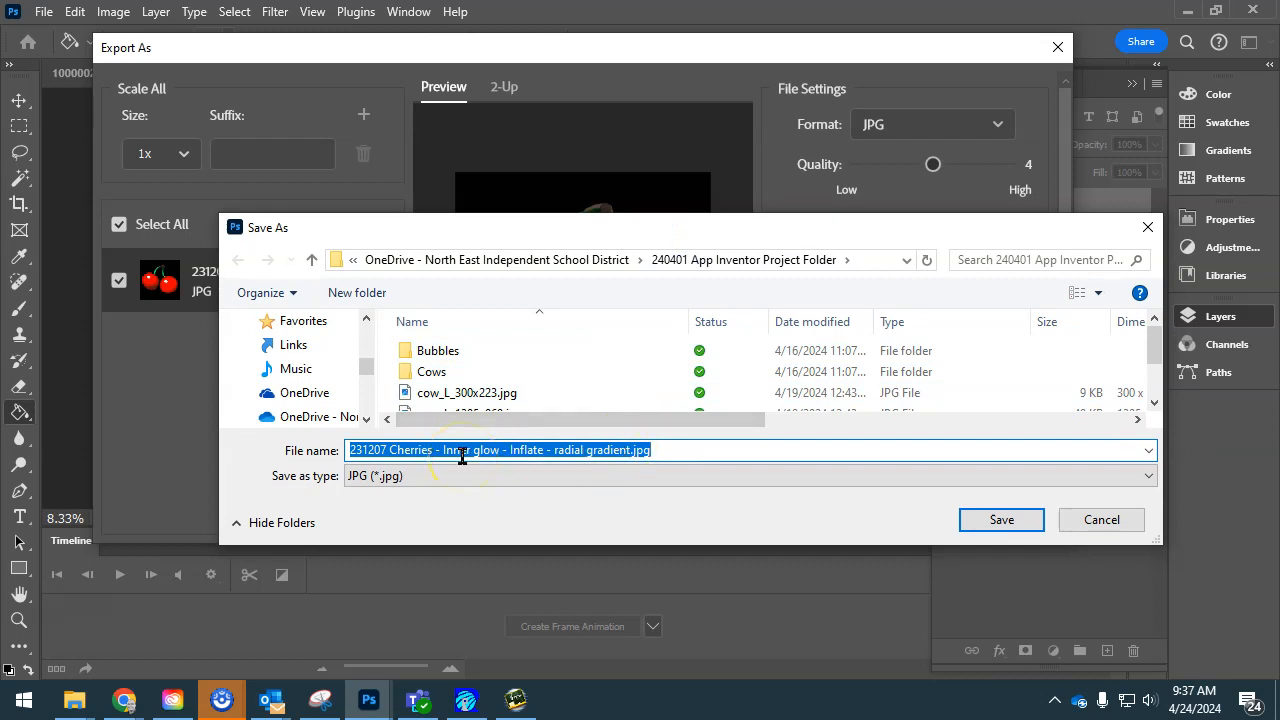
text(icon_Cherries)
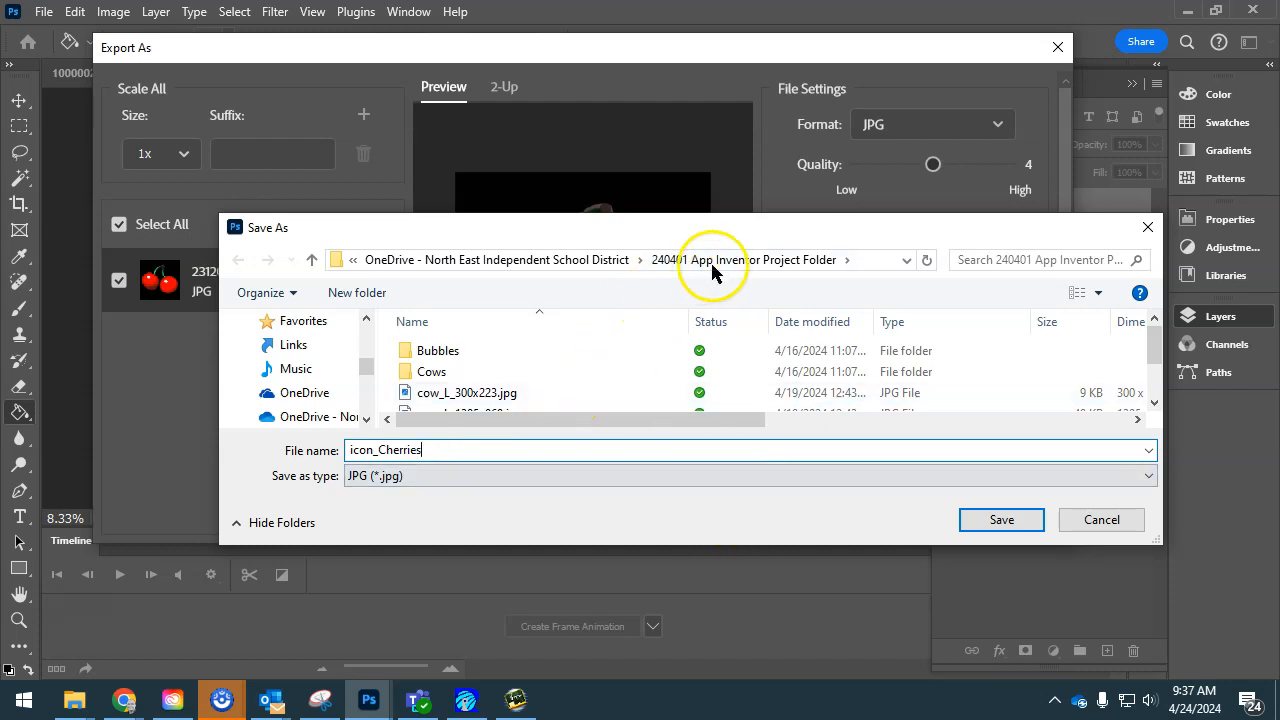
click(1004, 529)
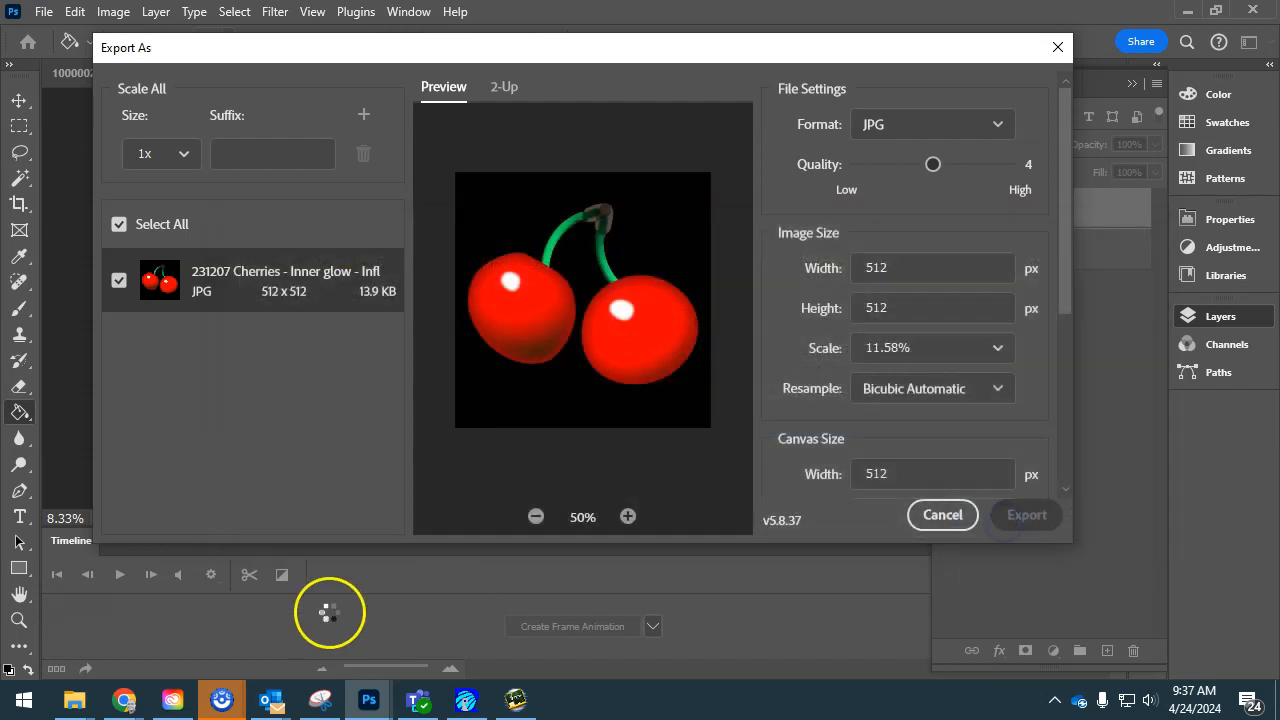
Switch to Chrome and bring up the MIT App Inventor project in the designer
click(118, 700)
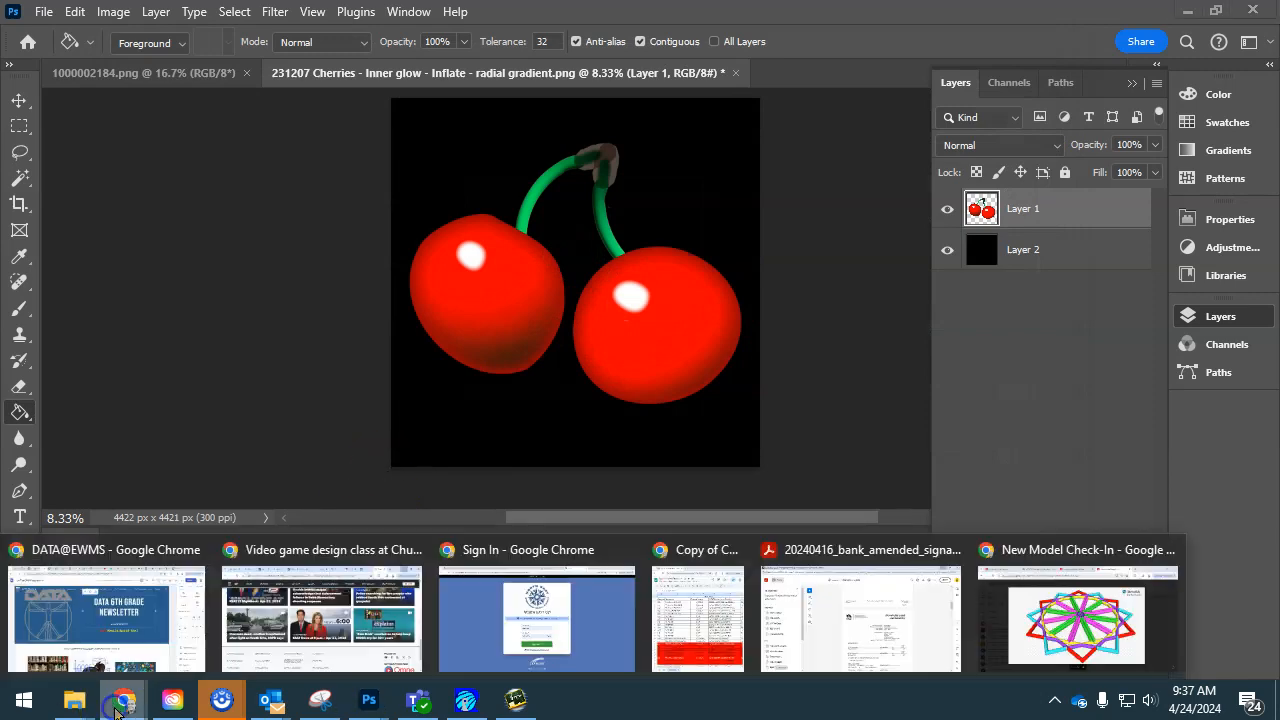
click(120, 634)
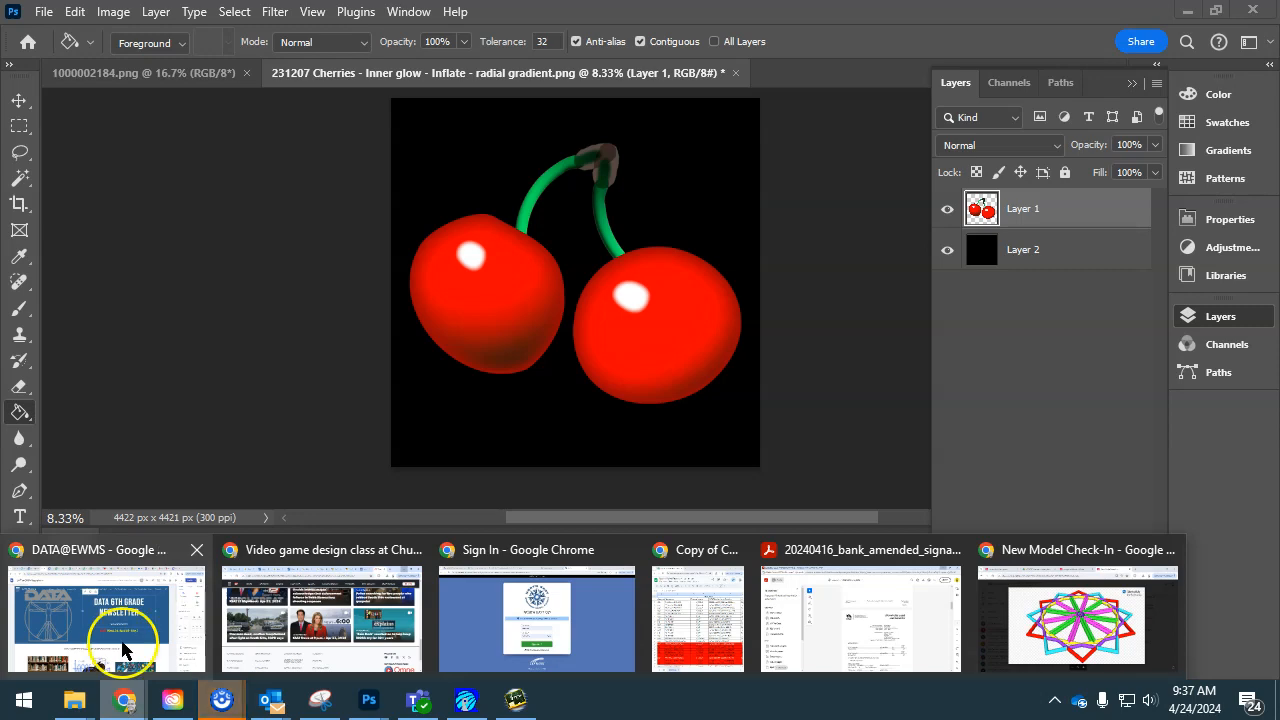
click(140, 698)
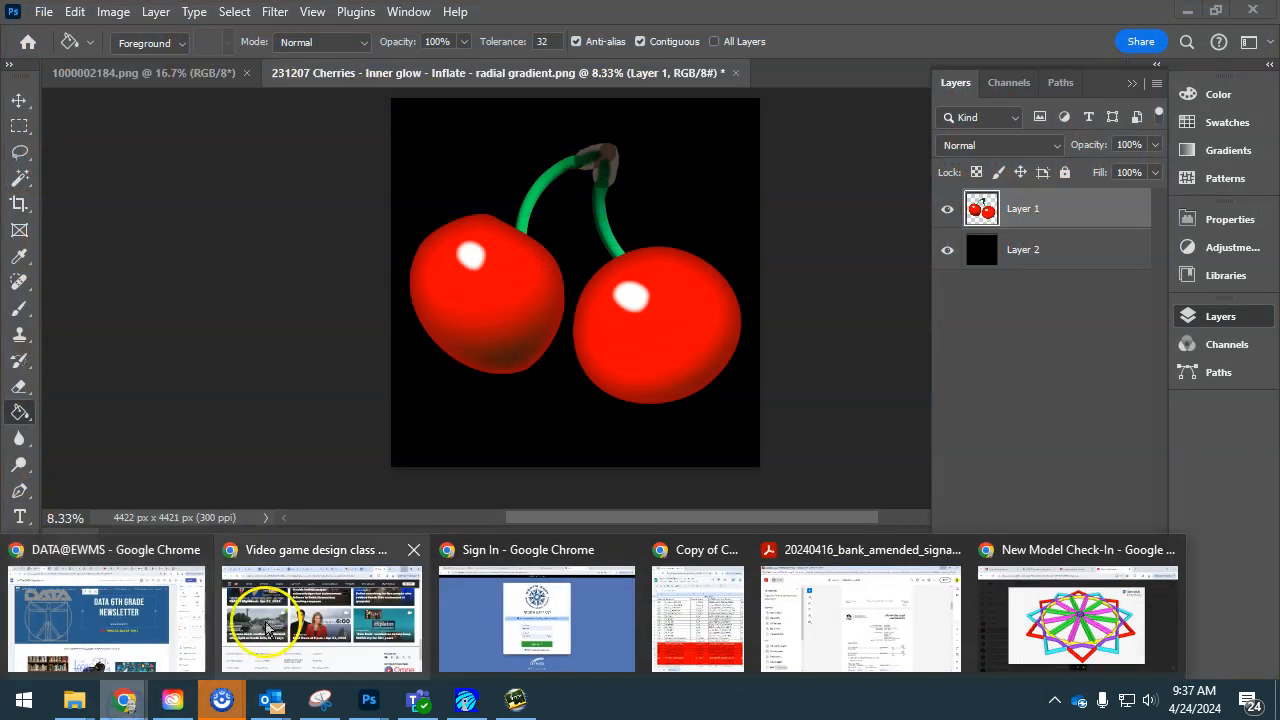
click(330, 548)
click(815, 15)
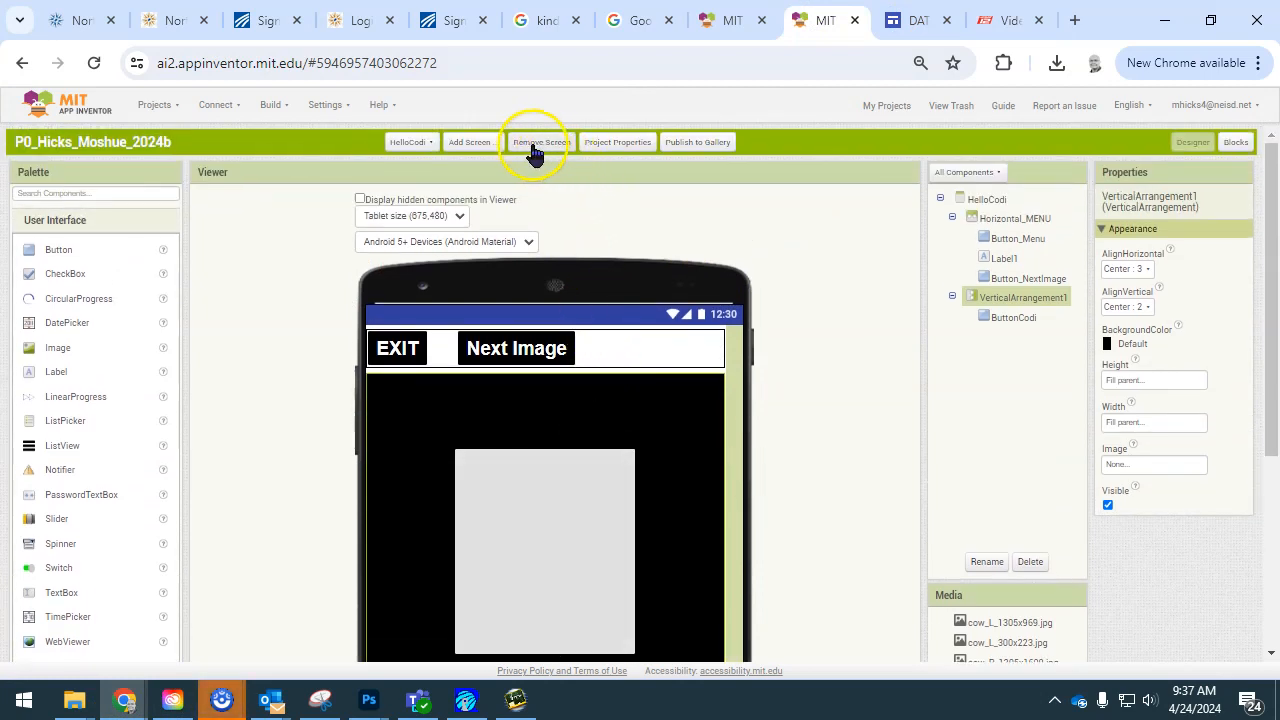
In the general project properties, upload icon_Cherries.jpg from the 240401 App Inventor Project Folder as the app's icon
click(612, 142)
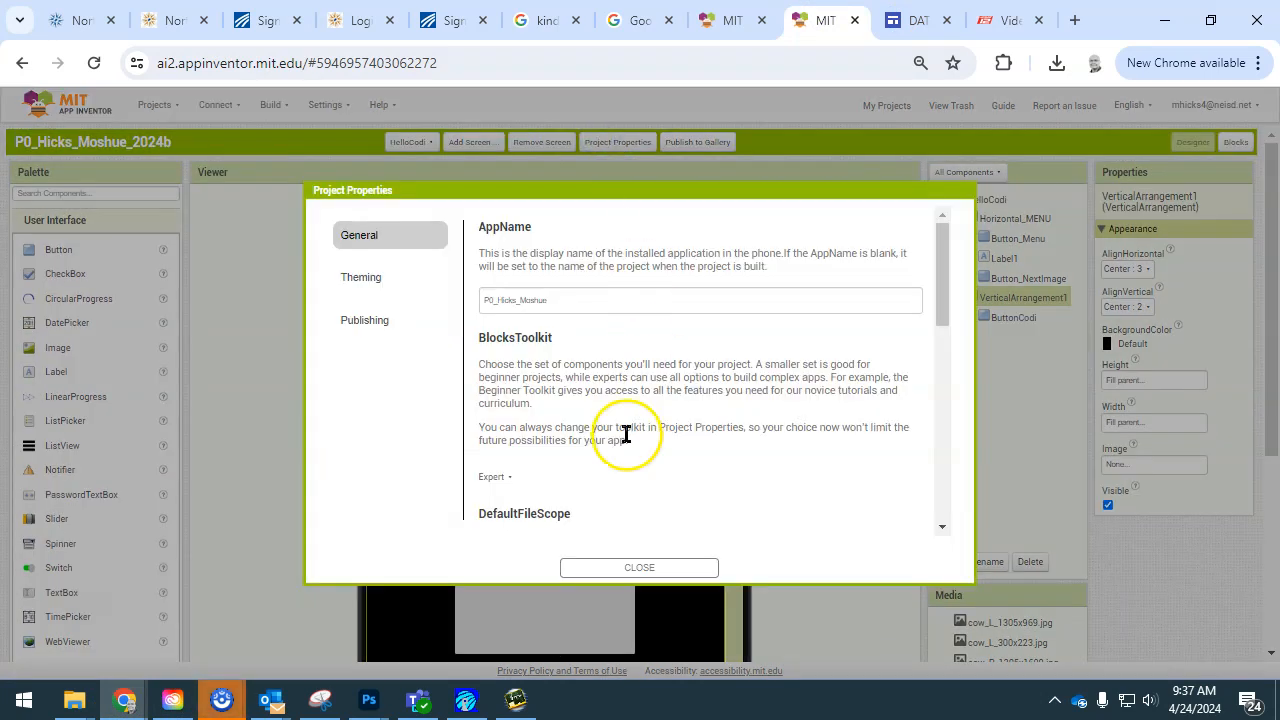
scroll(626, 434, down, 5)
click(626, 418)
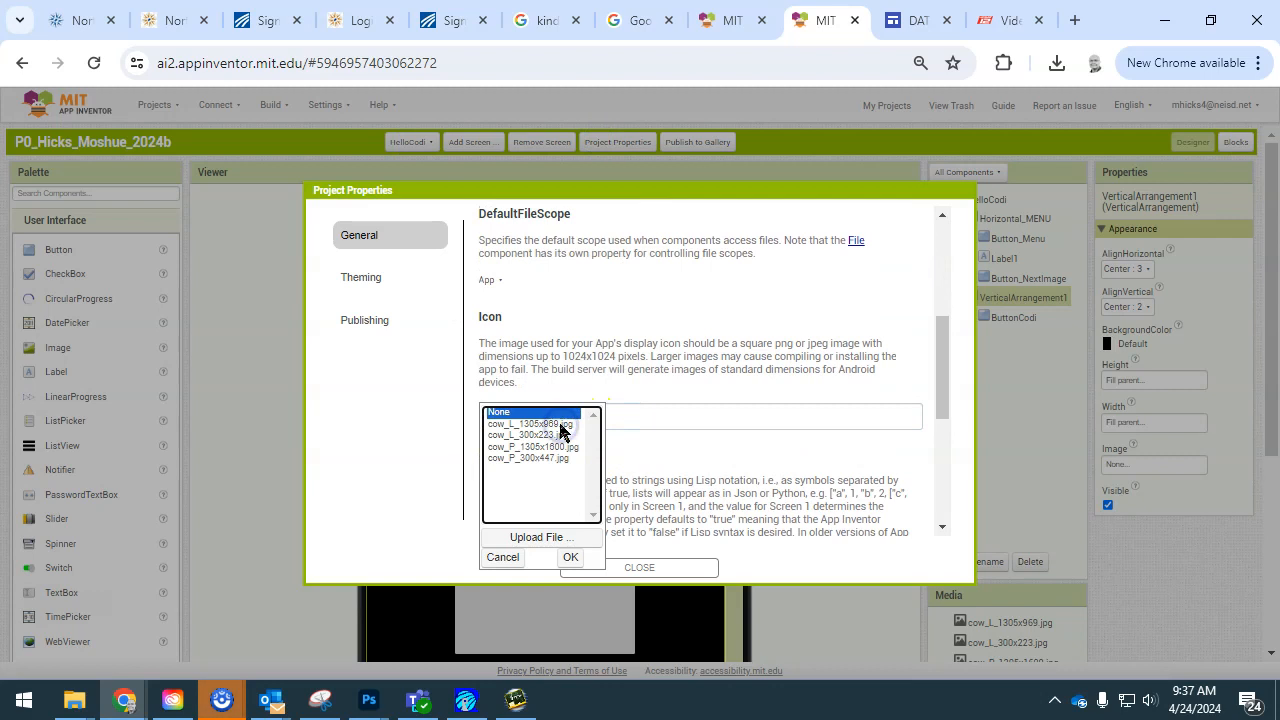
click(535, 538)
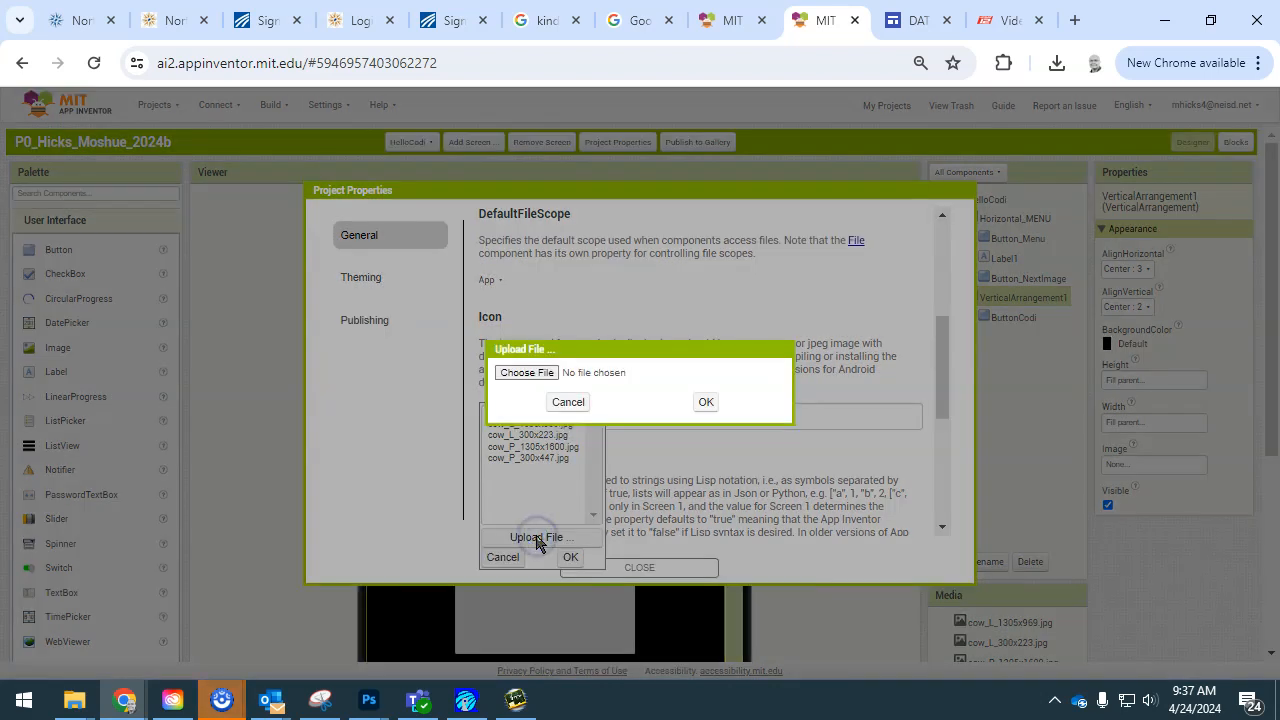
click(528, 372)
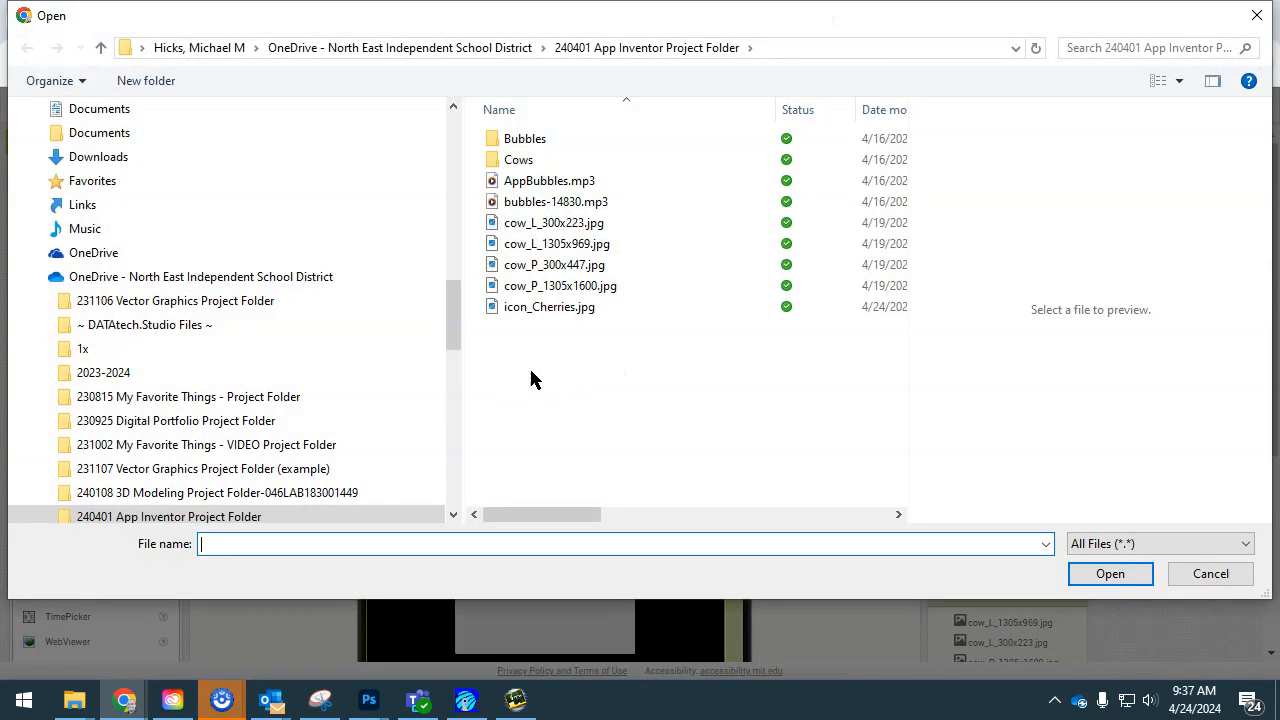
click(552, 307)
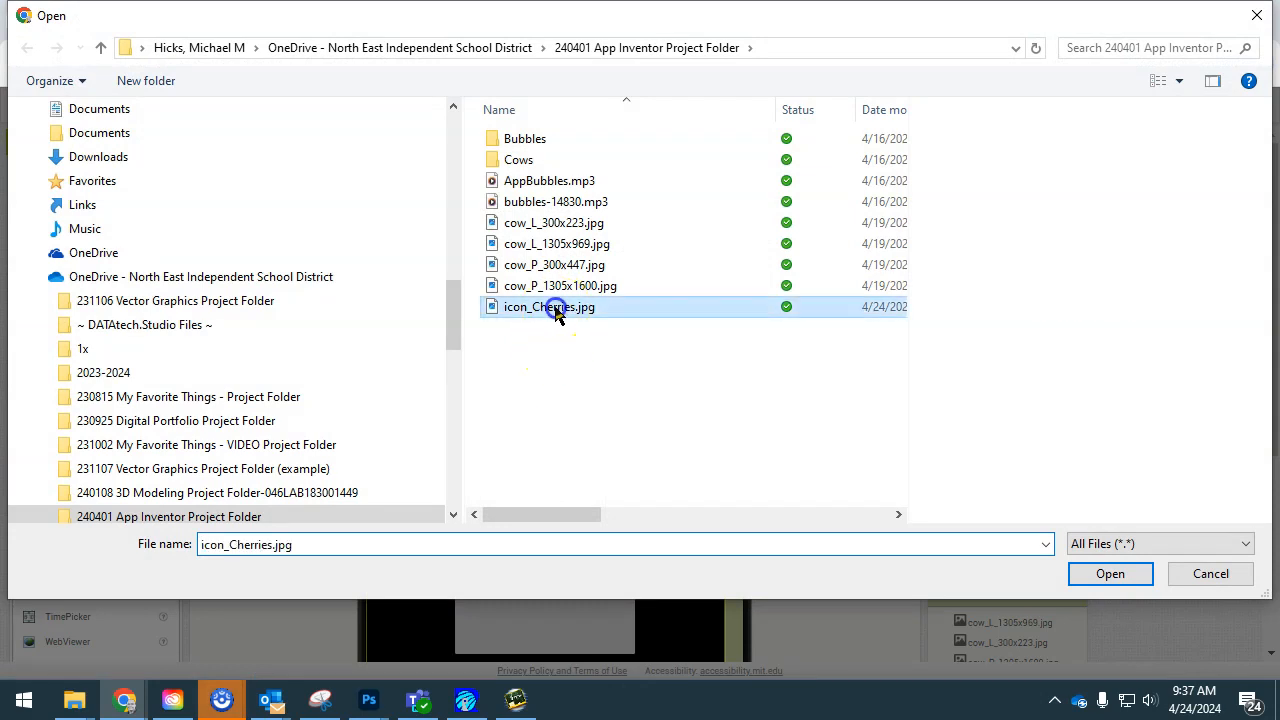
click(1110, 576)
click(707, 405)
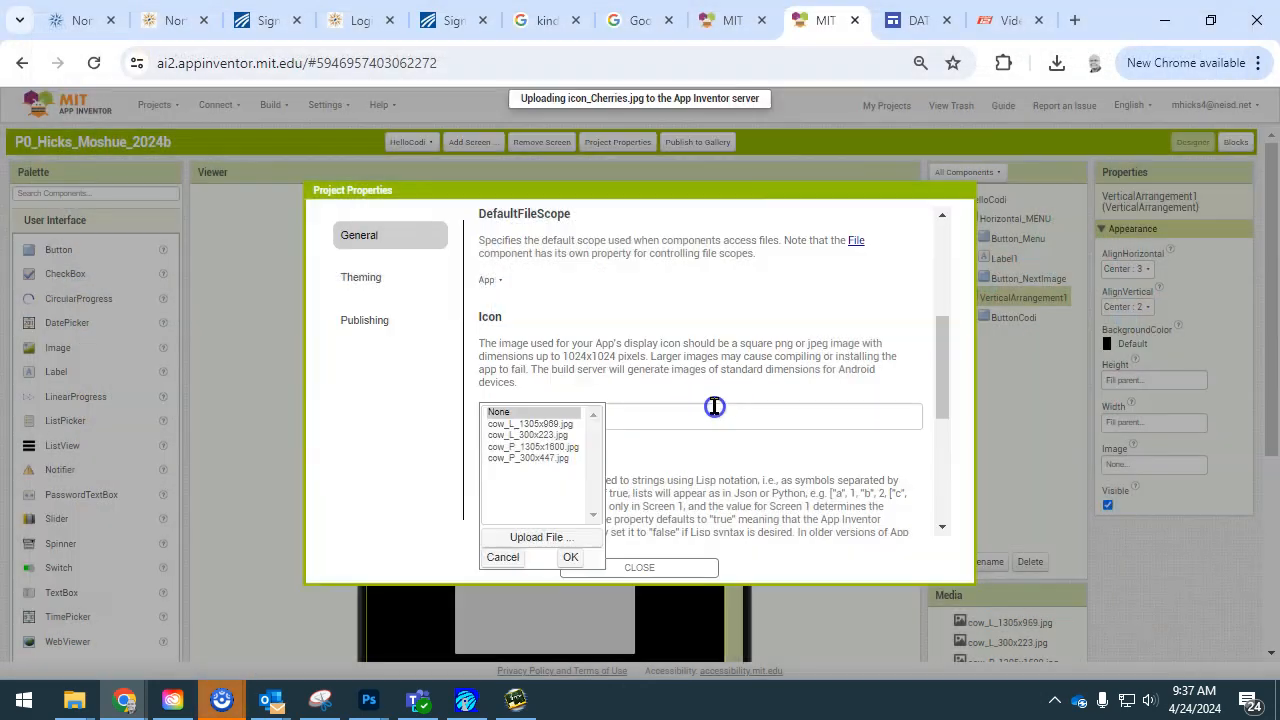
click(518, 568)
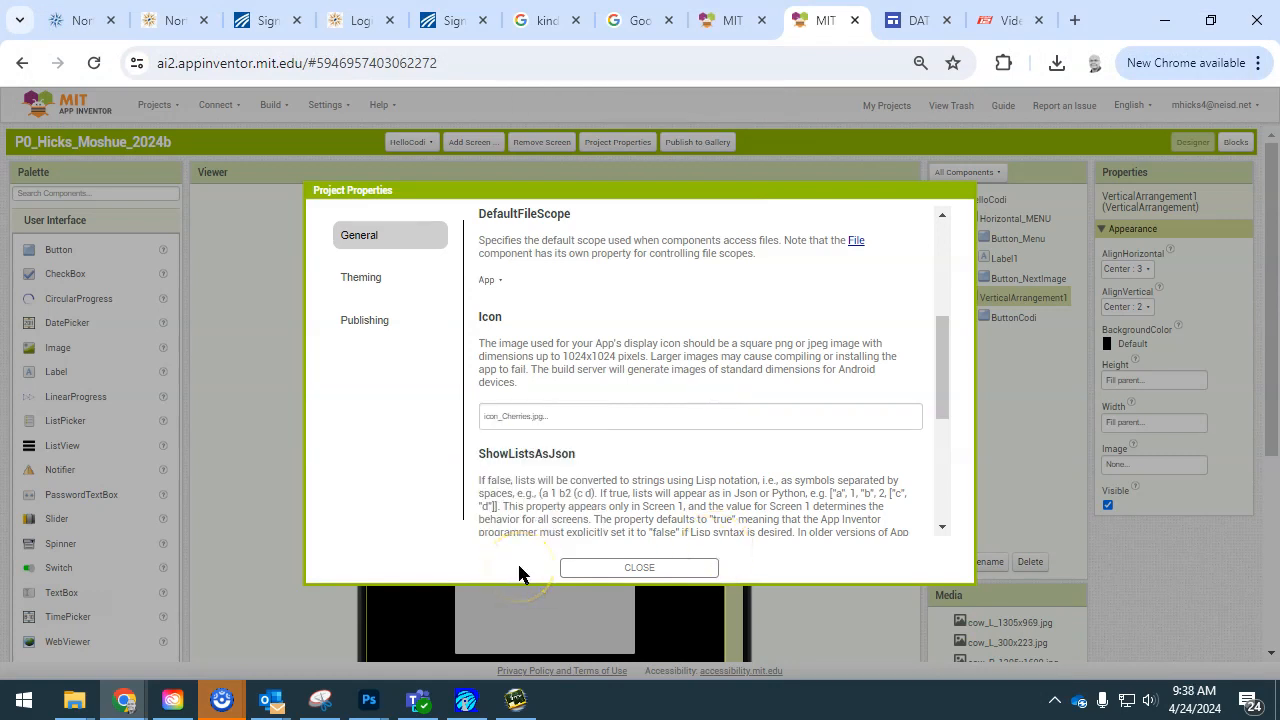
click(552, 420)
click(611, 482)
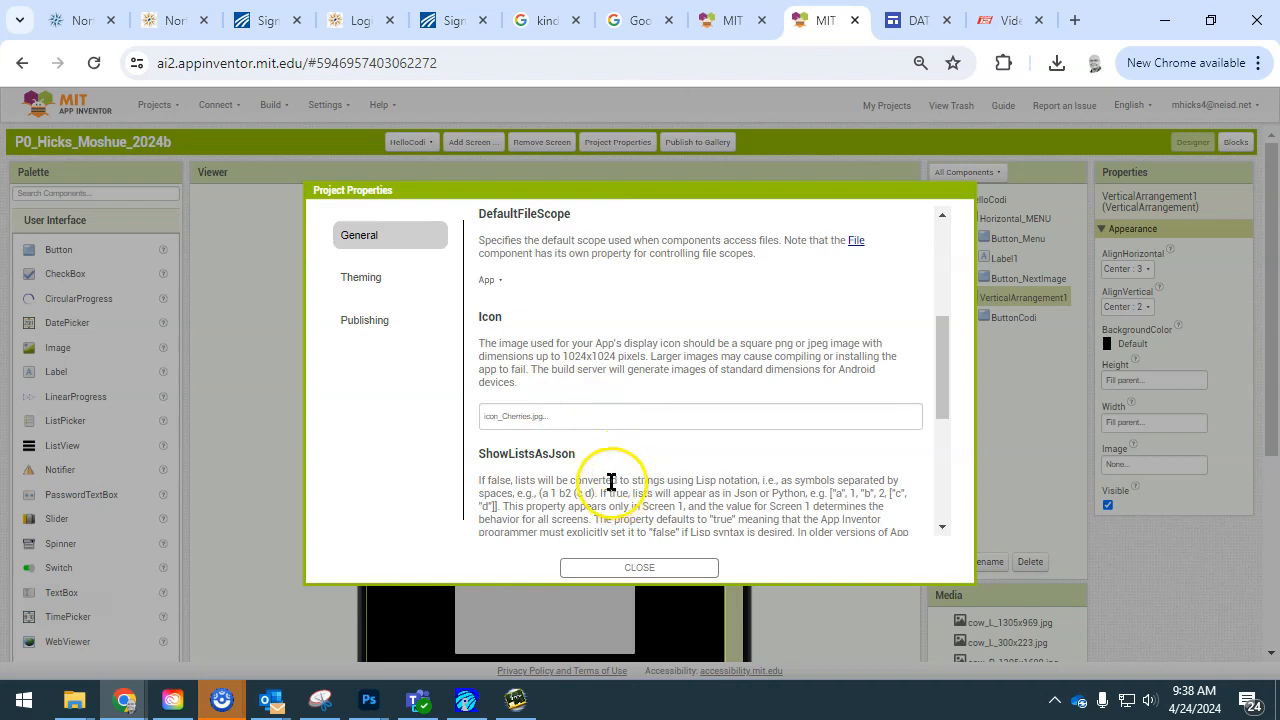